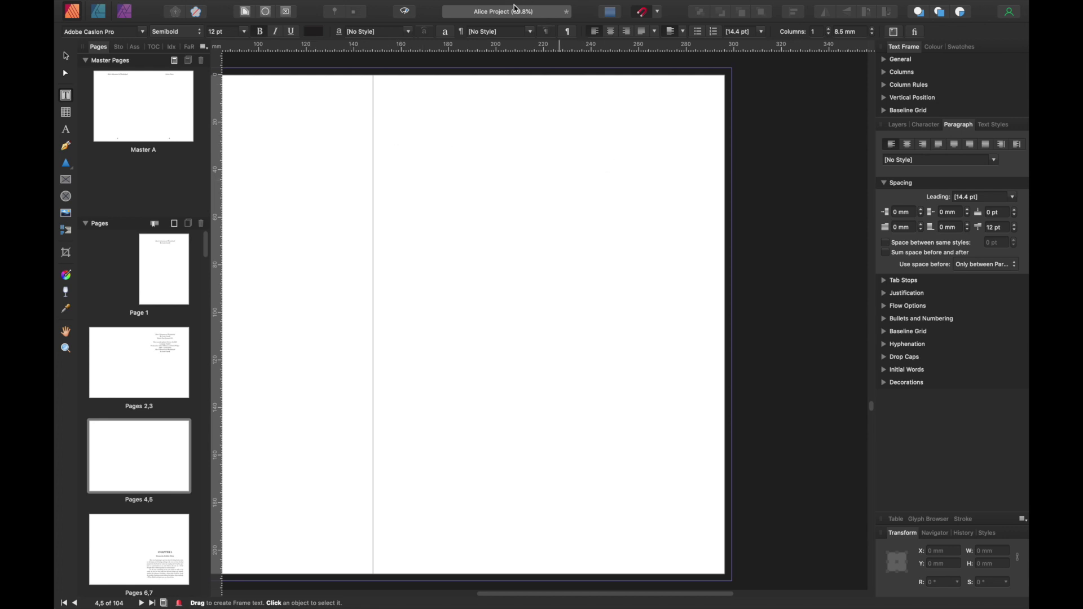
Apply Master A to page 5 of the Pages 4,5 spread.
{"action": "left_click", "coordinate": [406, 12]}
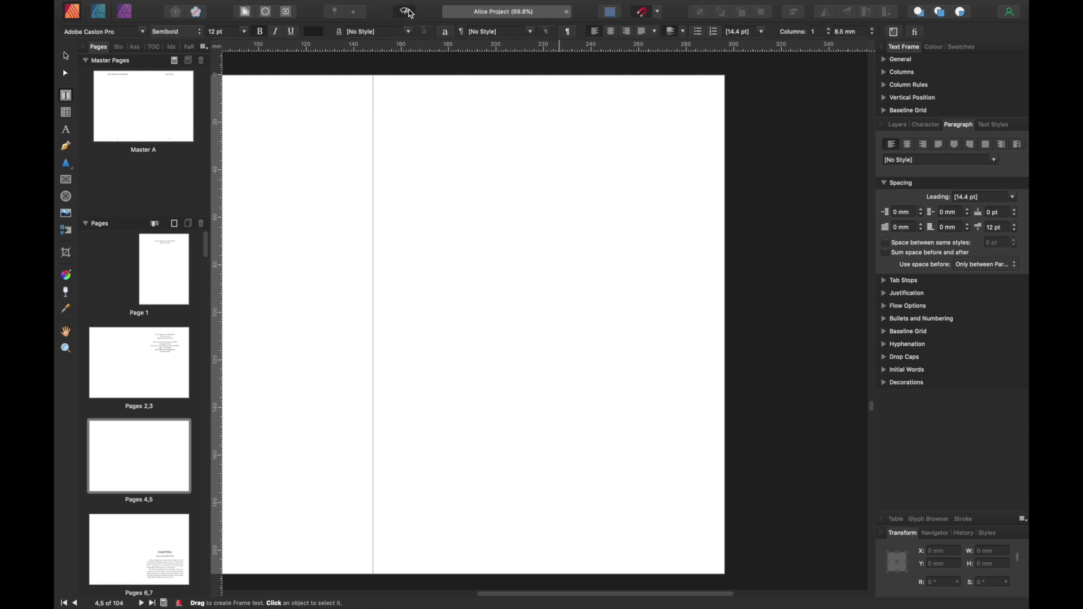
{"action": "left_click", "coordinate": [410, 12]}
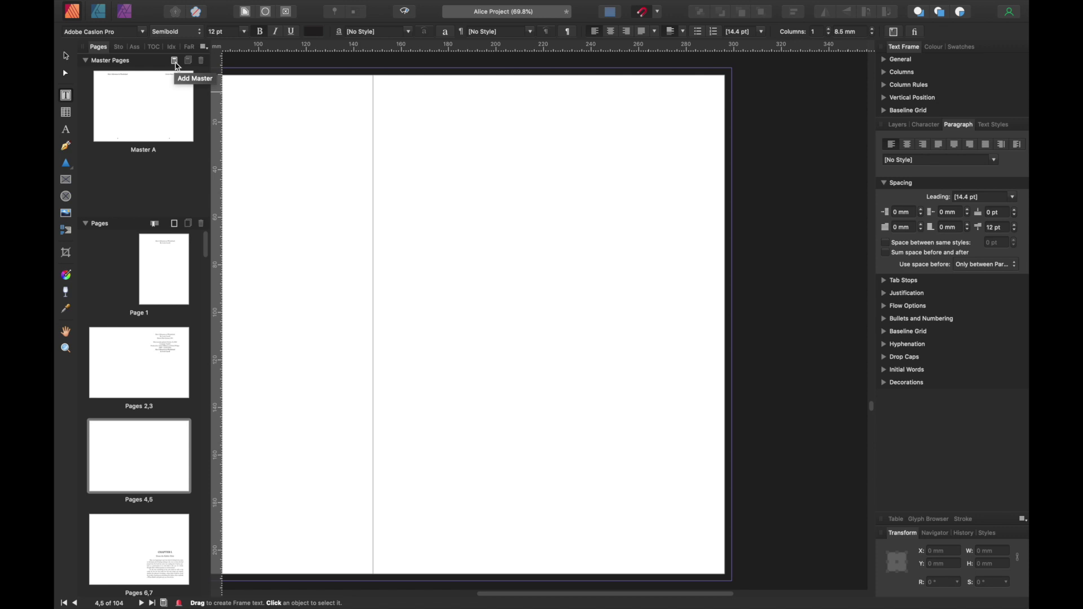
{"action": "right_click", "coordinate": [167, 450]}
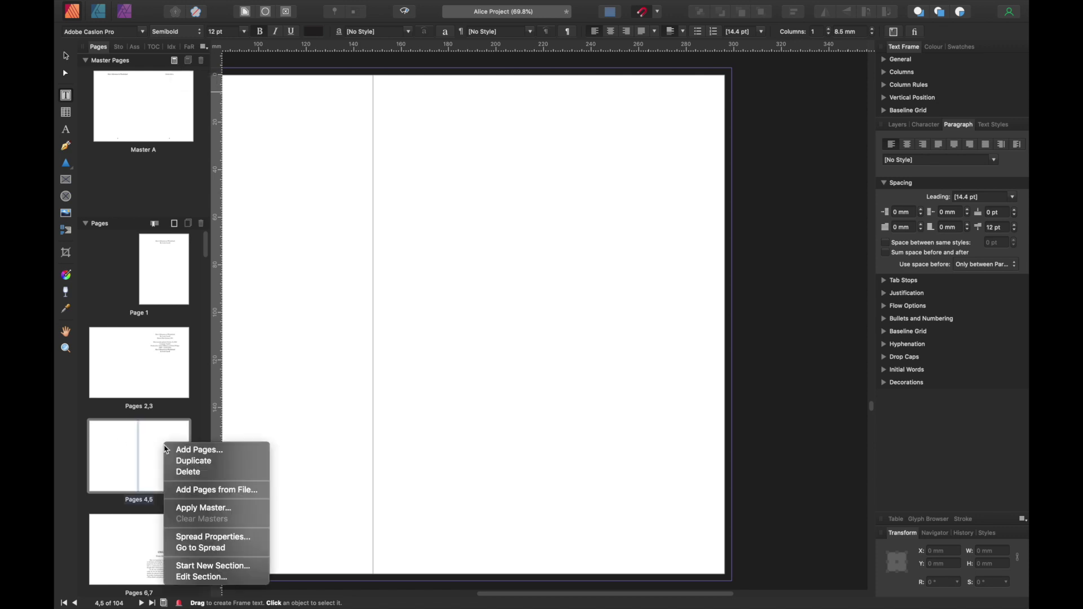
{"action": "left_click", "coordinate": [105, 446]}
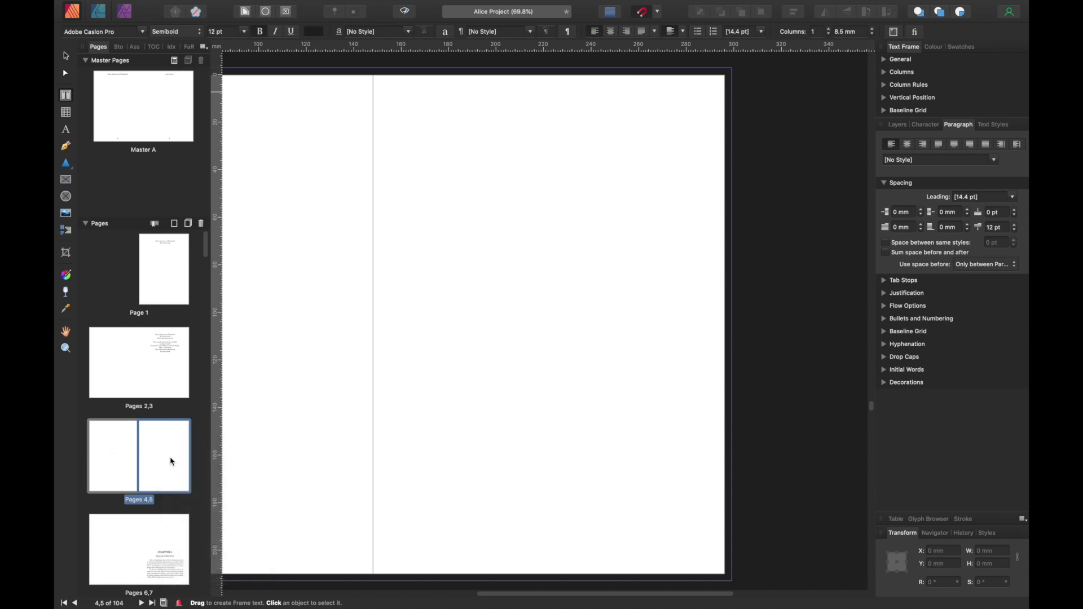
{"action": "right_click", "coordinate": [172, 458]}
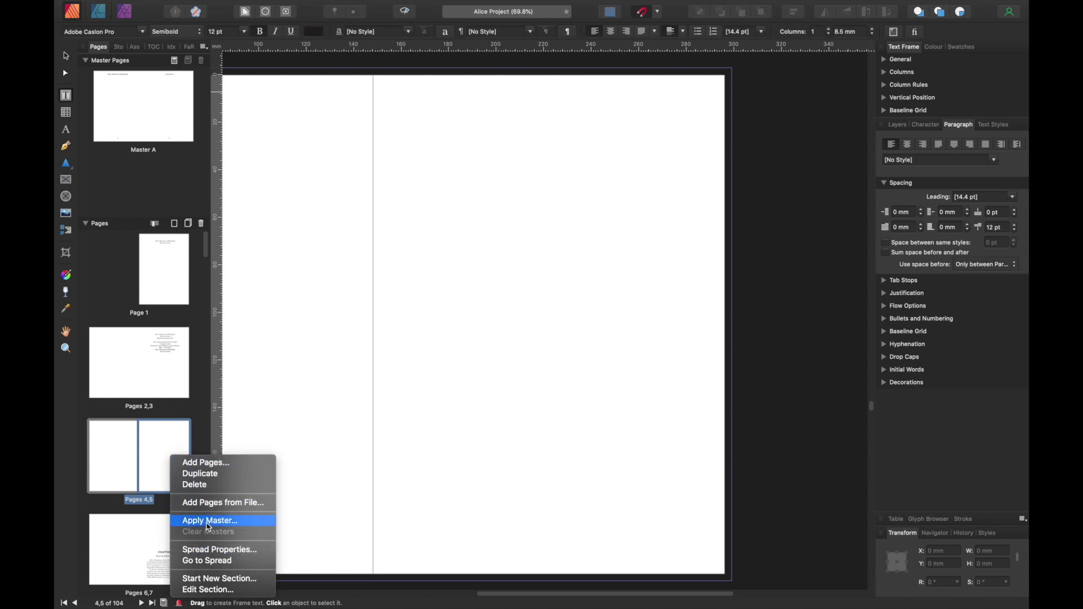
{"action": "left_click", "coordinate": [265, 521]}
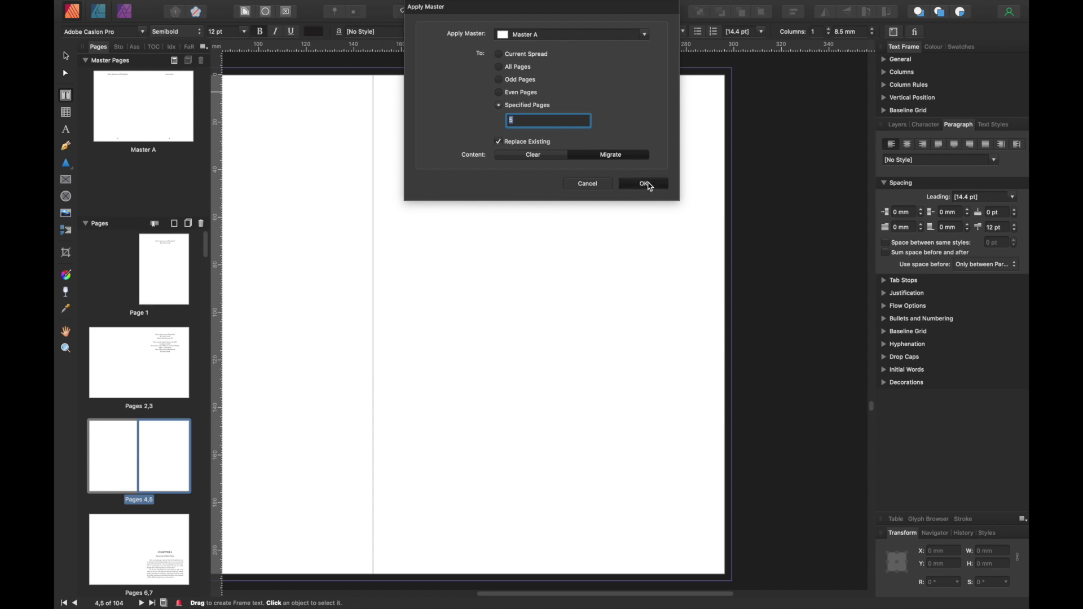
{"action": "left_click", "coordinate": [650, 185]}
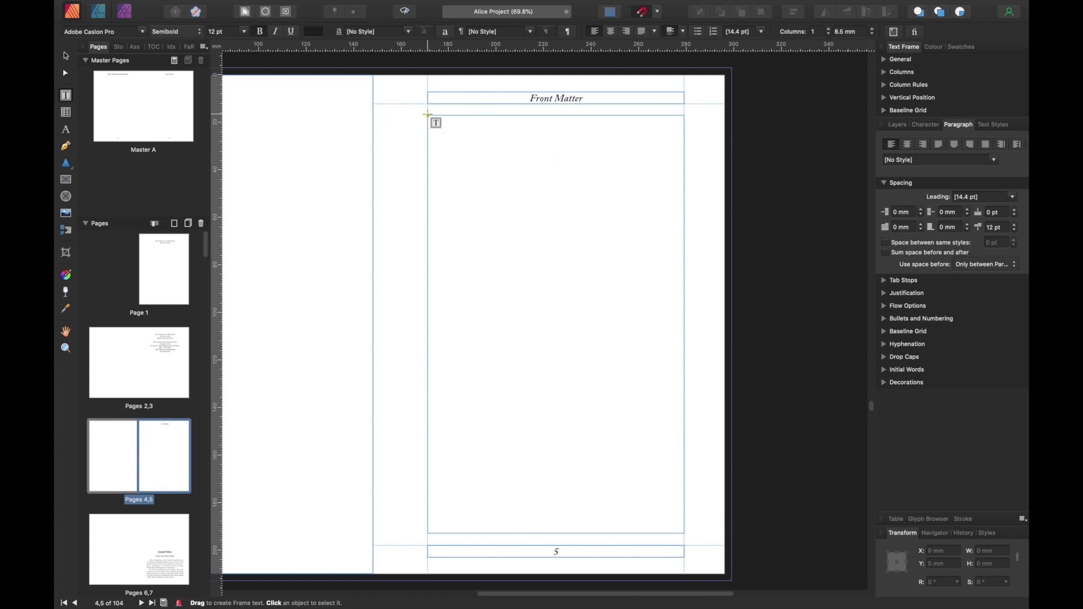
Draw a text frame across page 5's body area and show the Text Styles list.
{"action": "left_click_drag", "start_coordinate": [428, 116], "coordinate": [696, 537]}
{"action": "key", "text": "Escape"}
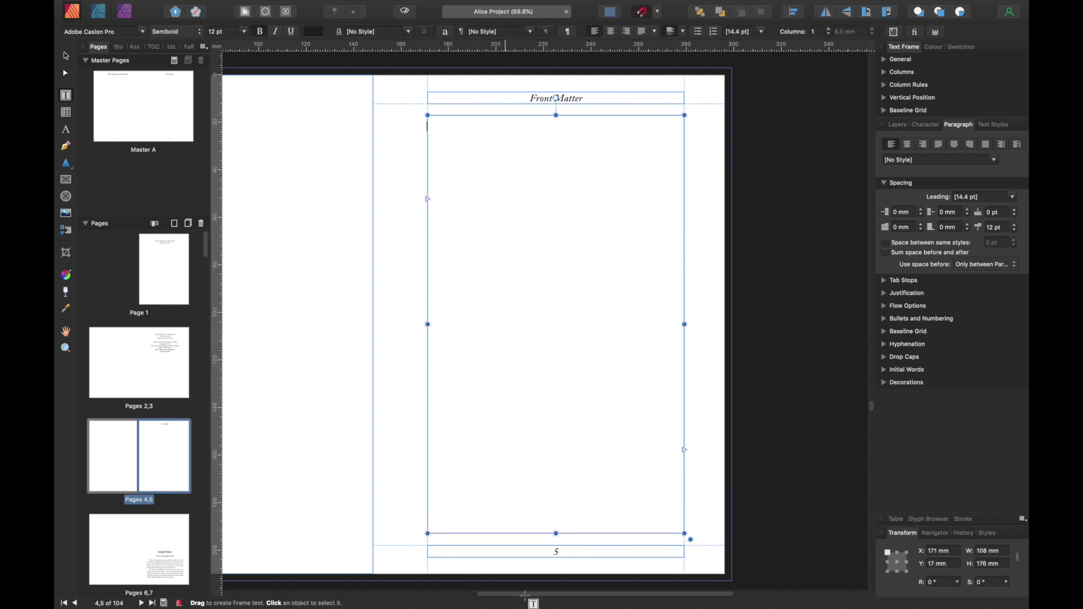
{"action": "left_click_drag", "start_coordinate": [527, 593], "coordinate": [499, 592]}
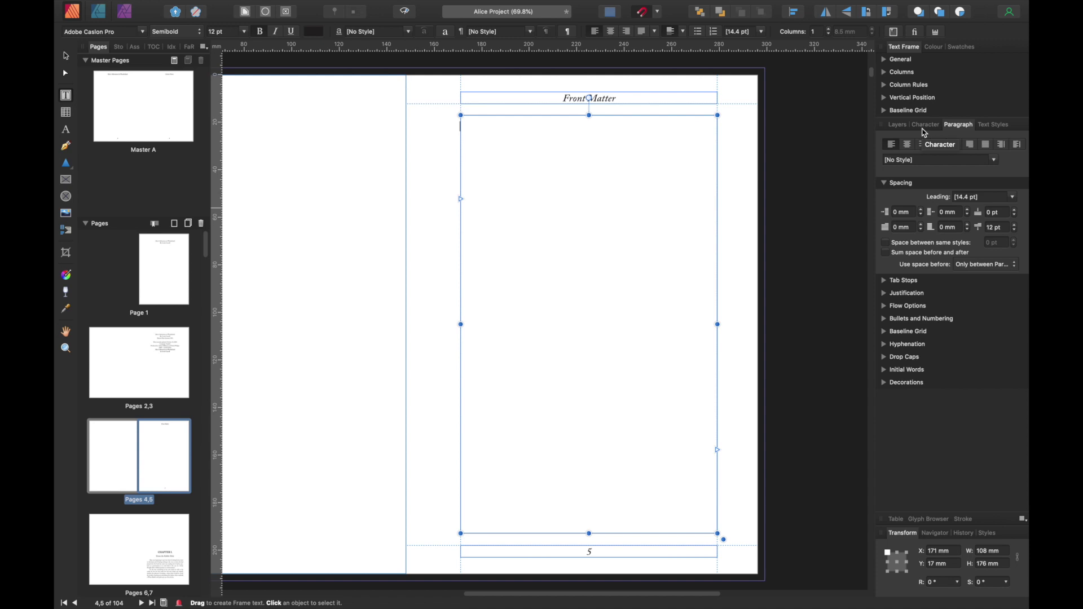
{"action": "left_click", "coordinate": [993, 125]}
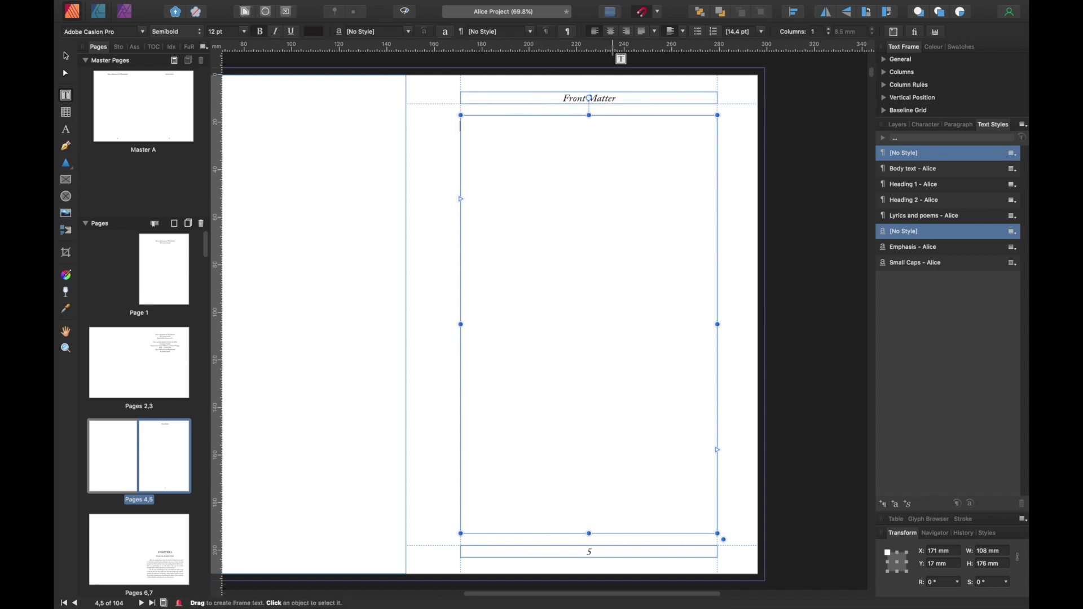
Type 'This is an entry', a tab and page number 21 into the frame.
{"action": "type", "text": "This is an entry"}
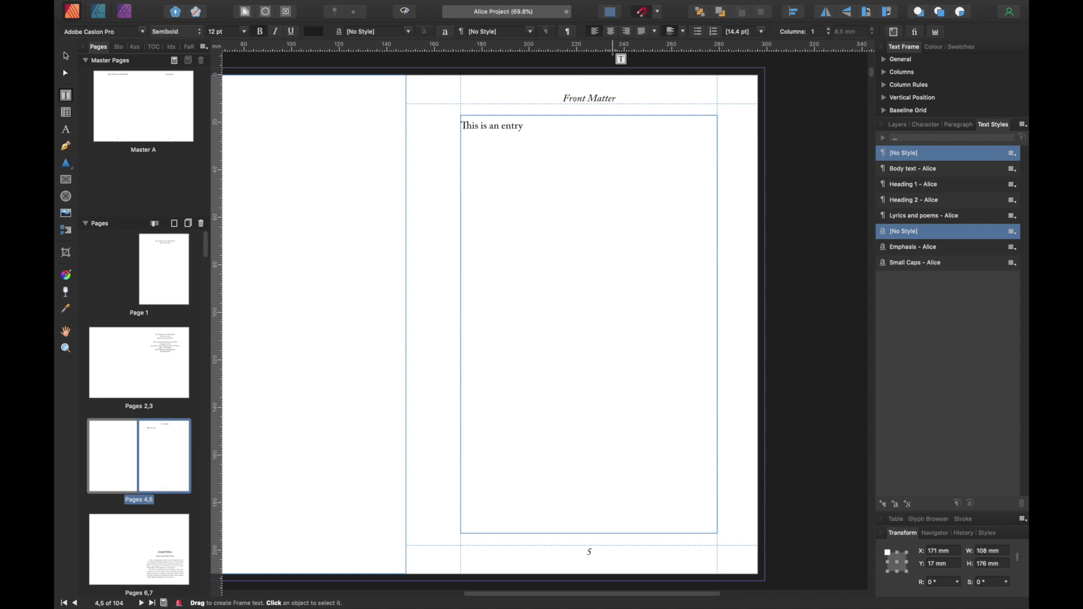
{"action": "key", "text": "Escape"}
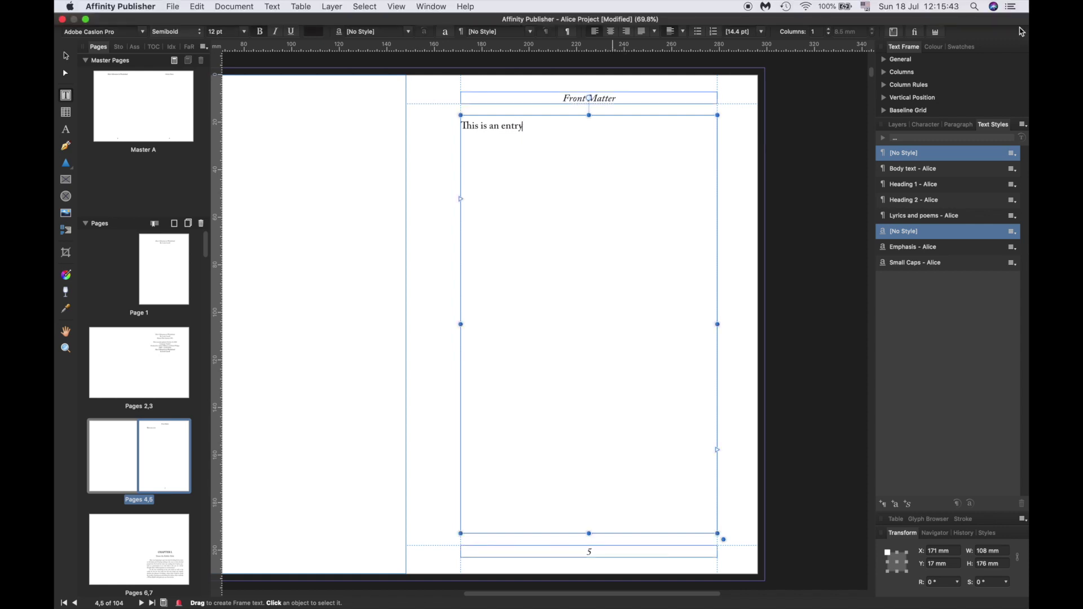
{"action": "key", "text": "Tab"}
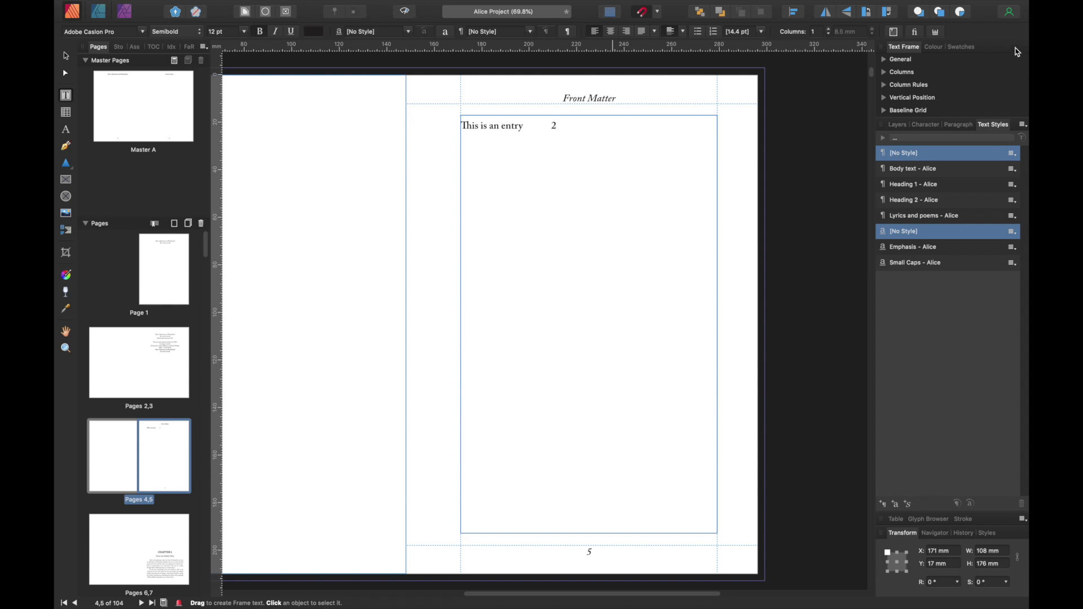
{"action": "type", "text": "21"}
{"action": "key", "text": "Escape"}
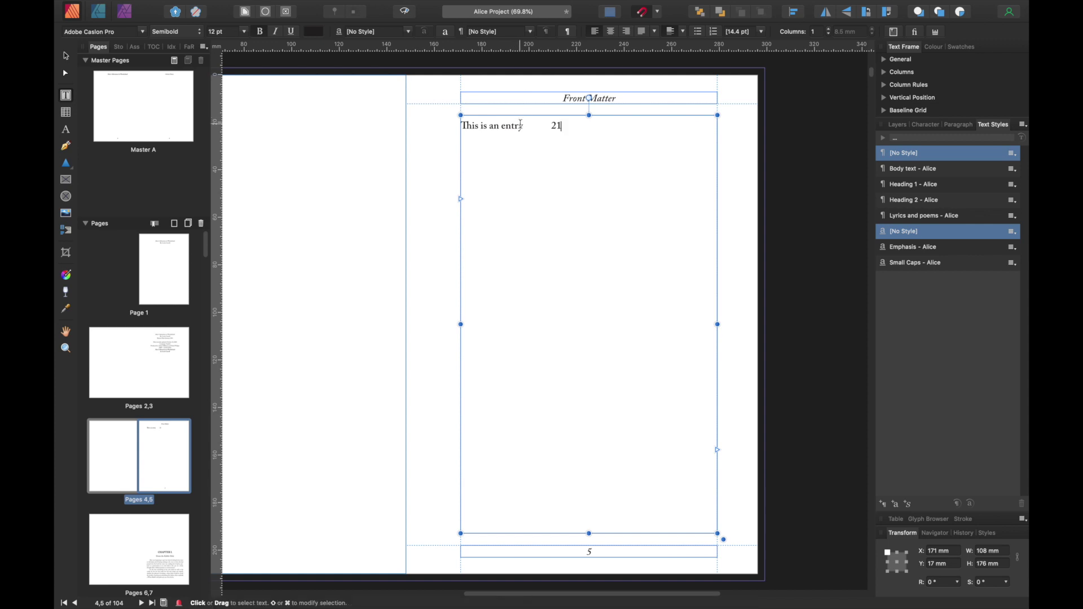
Set the whole entry line to Regular font weight.
{"action": "left_click_drag", "start_coordinate": [563, 125], "coordinate": [457, 127]}
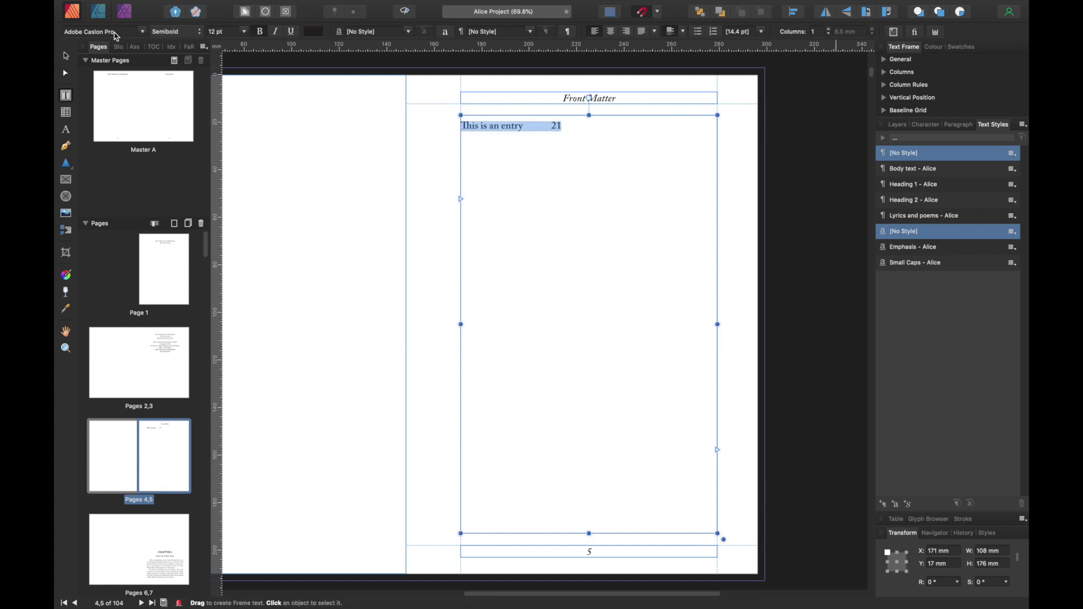
{"action": "left_click", "coordinate": [201, 36]}
{"action": "left_click", "coordinate": [181, 23]}
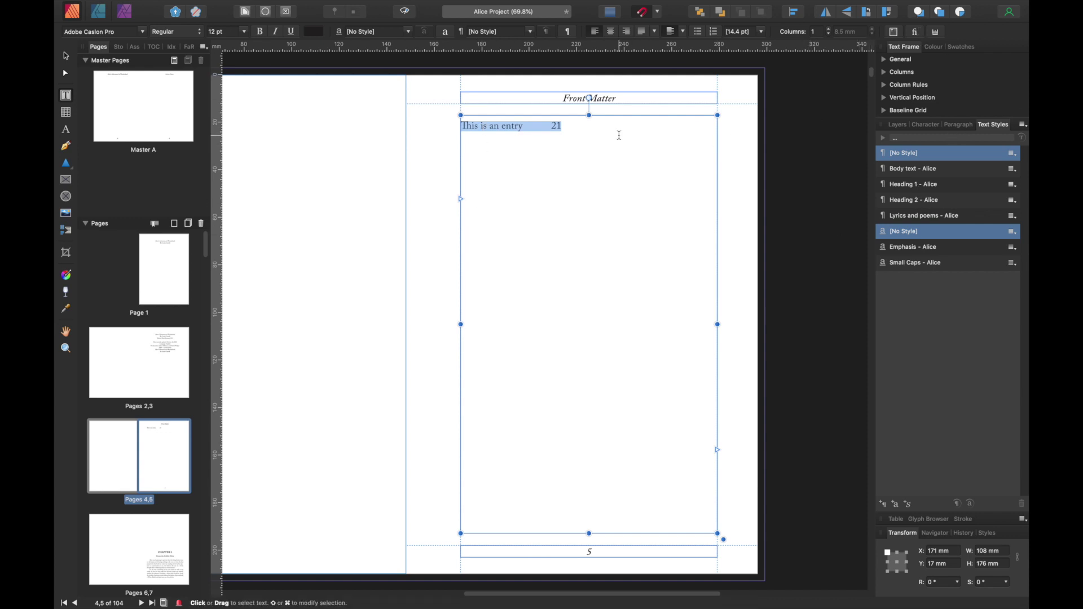
Reduce the entry paragraph's spacing from 12 pt to 2 pt in the Paragraph panel.
{"action": "left_click", "coordinate": [959, 126]}
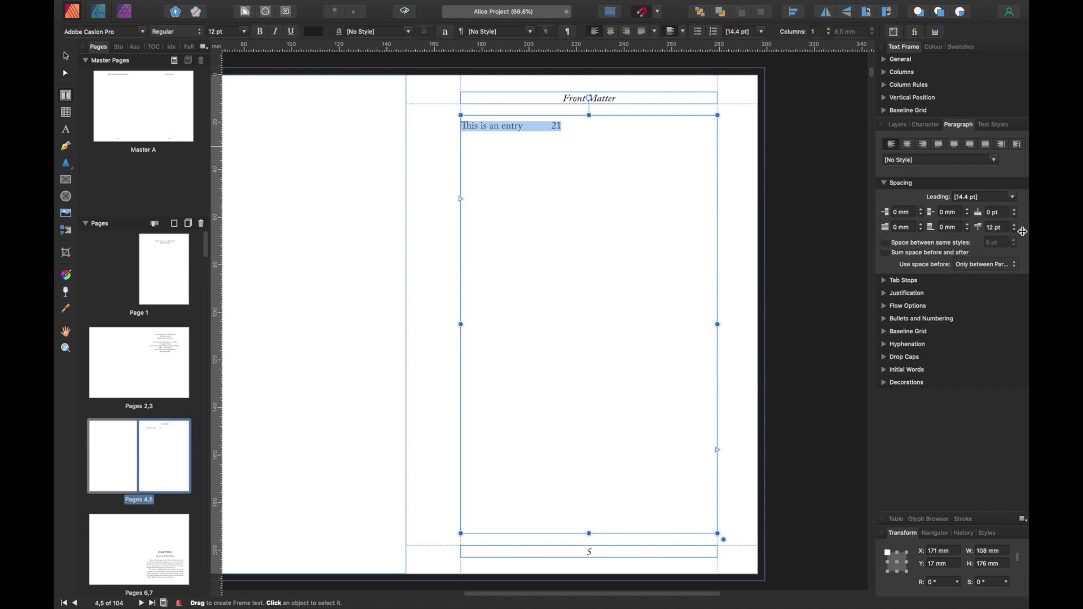
{"action": "left_click_drag", "start_coordinate": [1016, 229], "coordinate": [1018, 234]}
{"action": "left_click", "coordinate": [1017, 230]}
{"action": "left_click", "coordinate": [1016, 230]}
{"action": "left_click", "coordinate": [1016, 231]}
{"action": "left_click", "coordinate": [995, 126]}
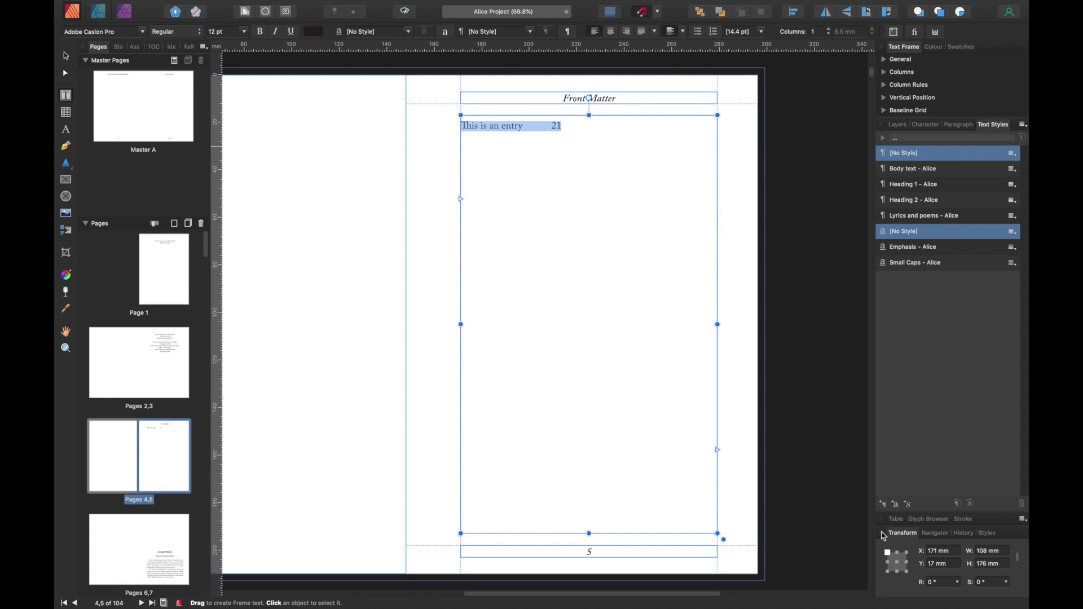
Create a paragraph style named 'ToC entry' from the entry line.
{"action": "left_click", "coordinate": [884, 505]}
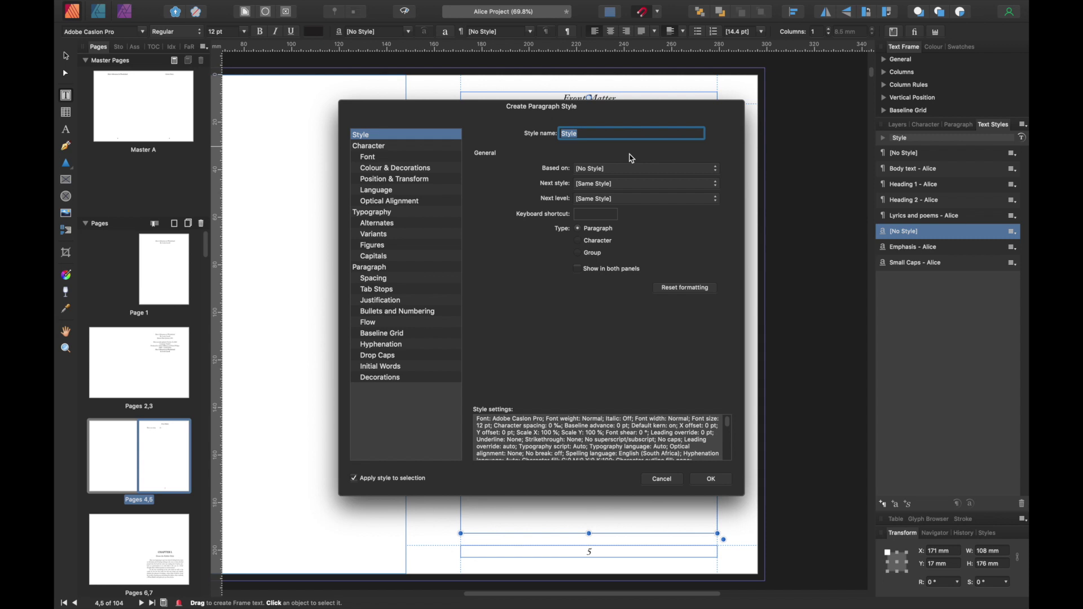
{"action": "type", "text": "ToC entry"}
{"action": "left_click", "coordinate": [711, 480]}
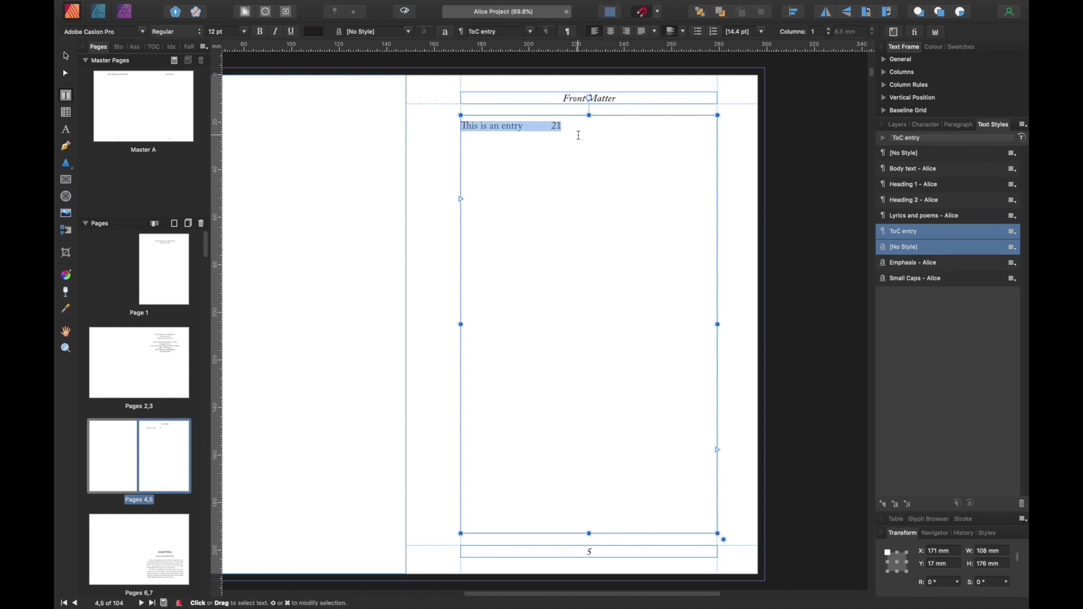
Replace the sample entry with a centred 20 pt 'Table of Contents' heading.
{"action": "key", "text": "BackSpace"}
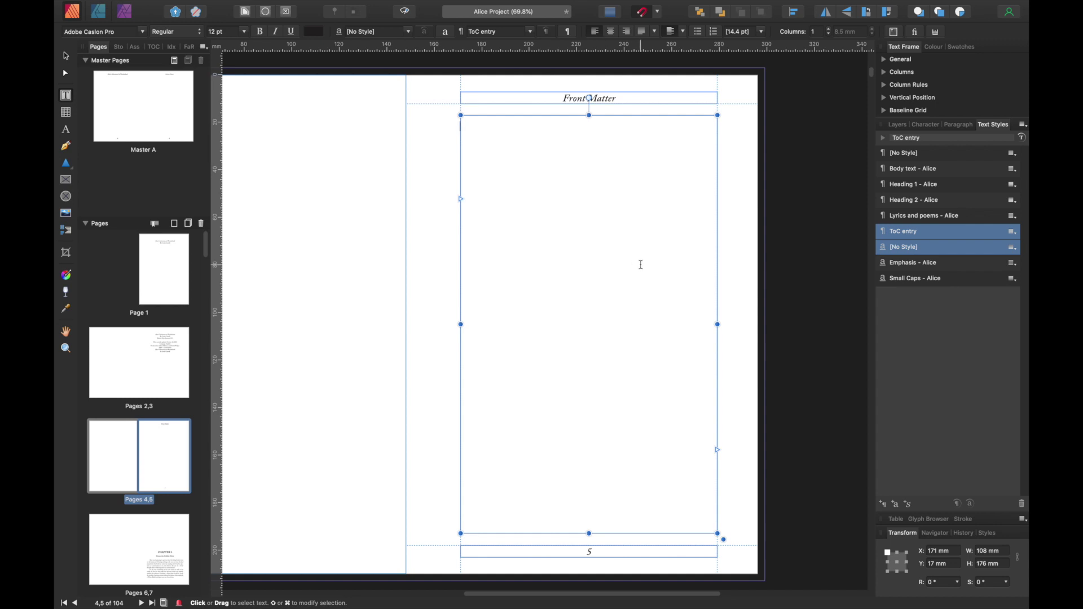
{"action": "type", "text": "Table of Contents"}
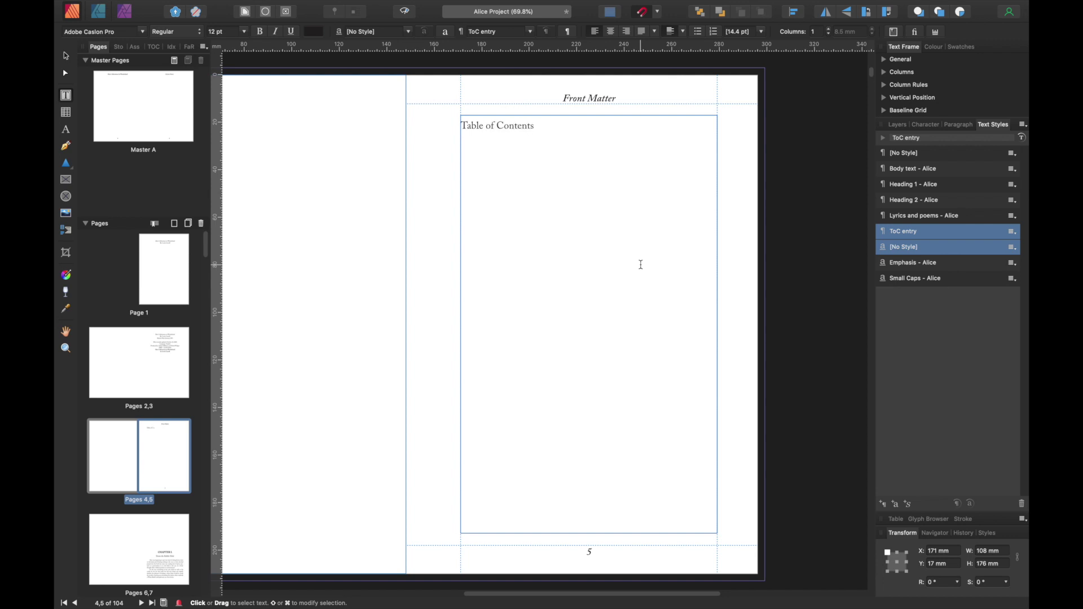
{"action": "left_click", "coordinate": [597, 129]}
{"action": "left_click_drag", "start_coordinate": [534, 127], "coordinate": [459, 126]}
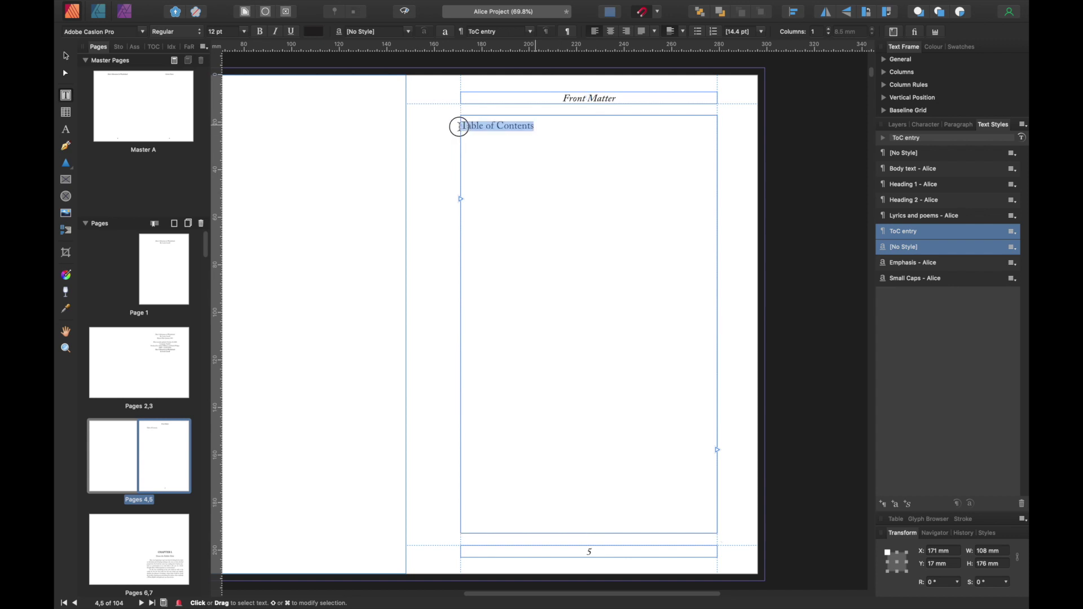
{"action": "left_click", "coordinate": [614, 32]}
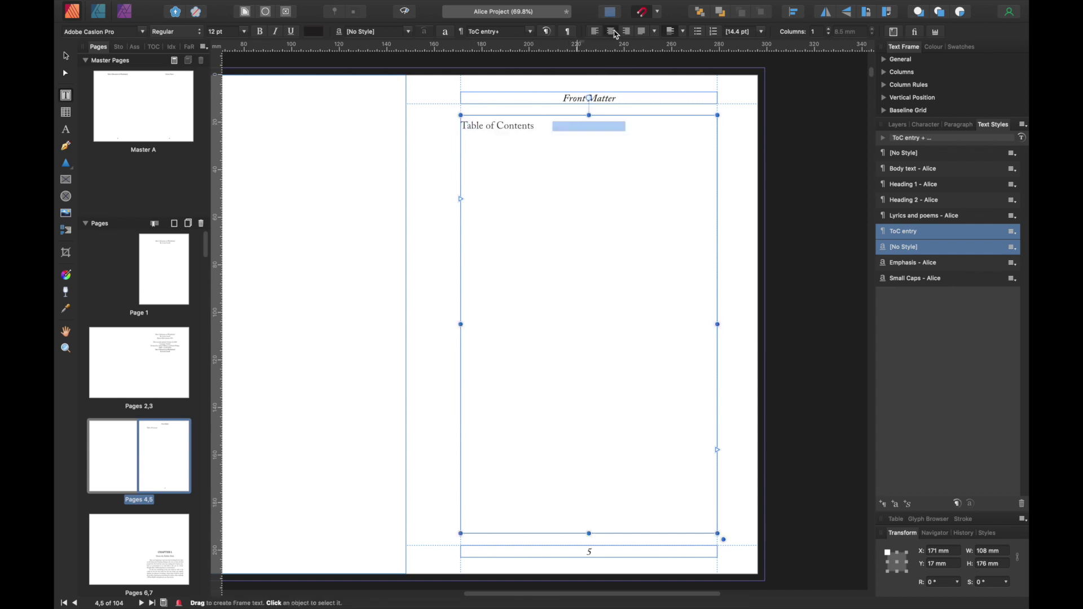
{"action": "left_click", "coordinate": [246, 32]}
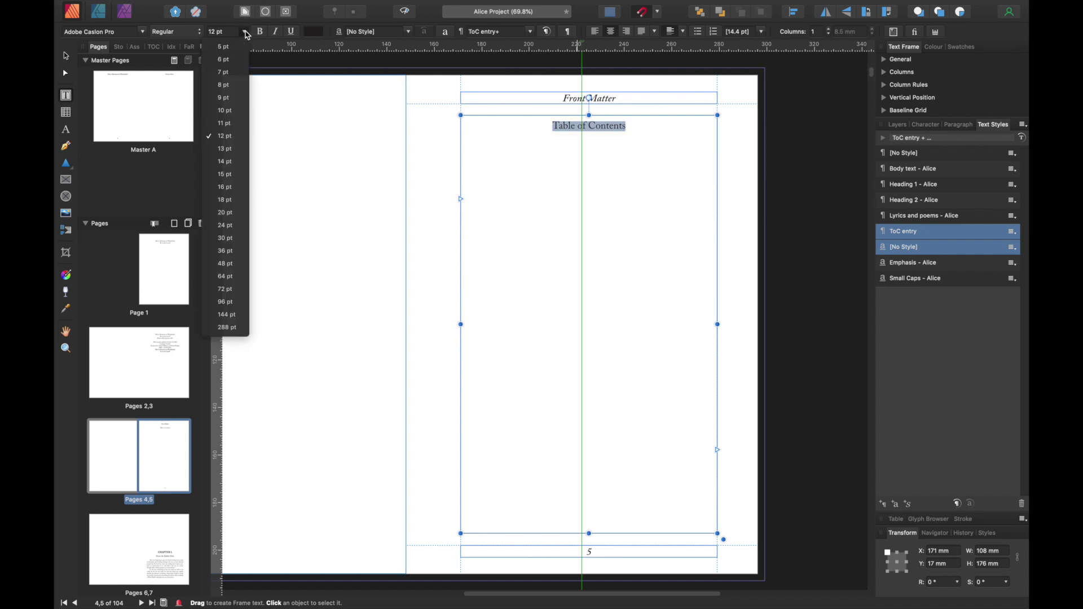
{"action": "left_click", "coordinate": [225, 212]}
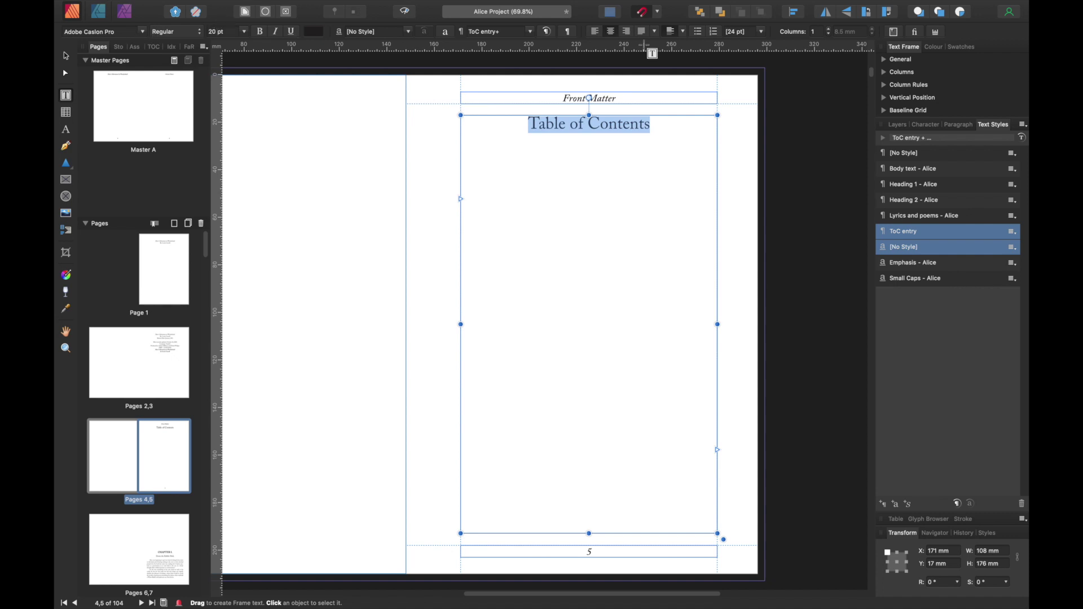
Give the heading 20 pt of space after in the Paragraph panel.
{"action": "left_click", "coordinate": [960, 126]}
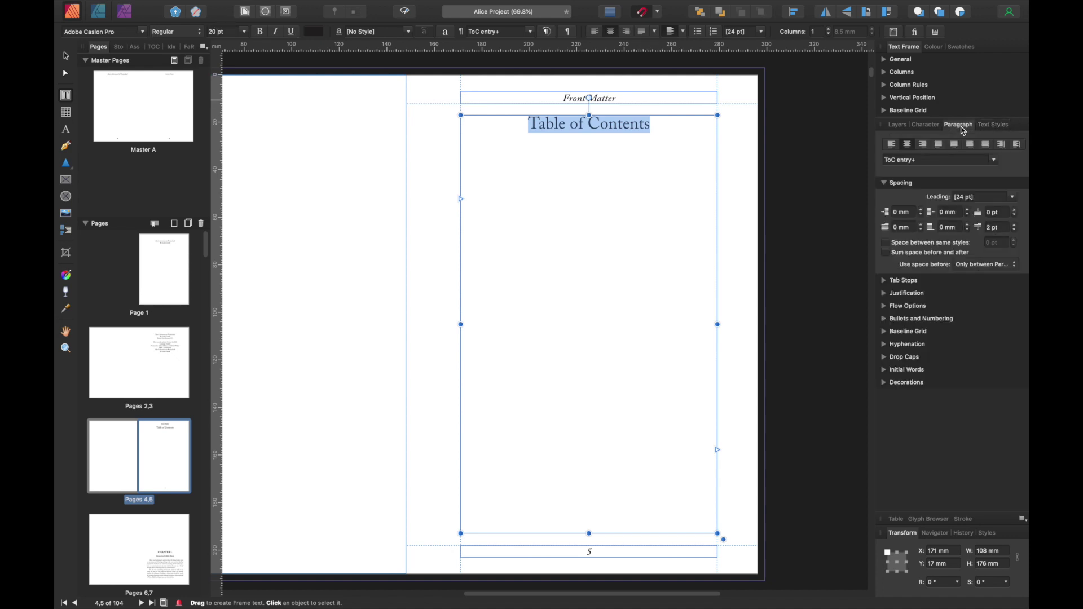
{"action": "left_click", "coordinate": [1016, 227]}
{"action": "left_click", "coordinate": [1017, 227]}
{"action": "left_click", "coordinate": [1016, 226]}
{"action": "left_click", "coordinate": [1017, 227]}
{"action": "left_click", "coordinate": [1017, 227]}
{"action": "left_click", "coordinate": [1016, 226]}
{"action": "left_click", "coordinate": [1016, 227]}
{"action": "left_click", "coordinate": [1016, 227]}
{"action": "left_click", "coordinate": [1016, 227]}
{"action": "left_click", "coordinate": [1016, 227]}
{"action": "left_click", "coordinate": [1000, 129]}
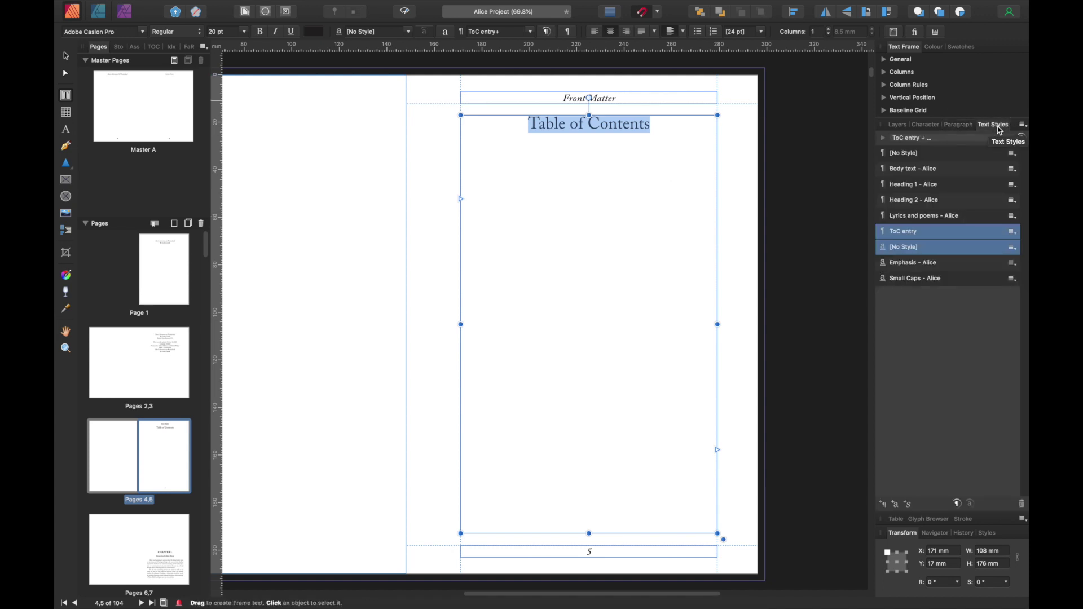
Create a paragraph style named 'ToC Heading' from the centred heading.
{"action": "left_click", "coordinate": [890, 503]}
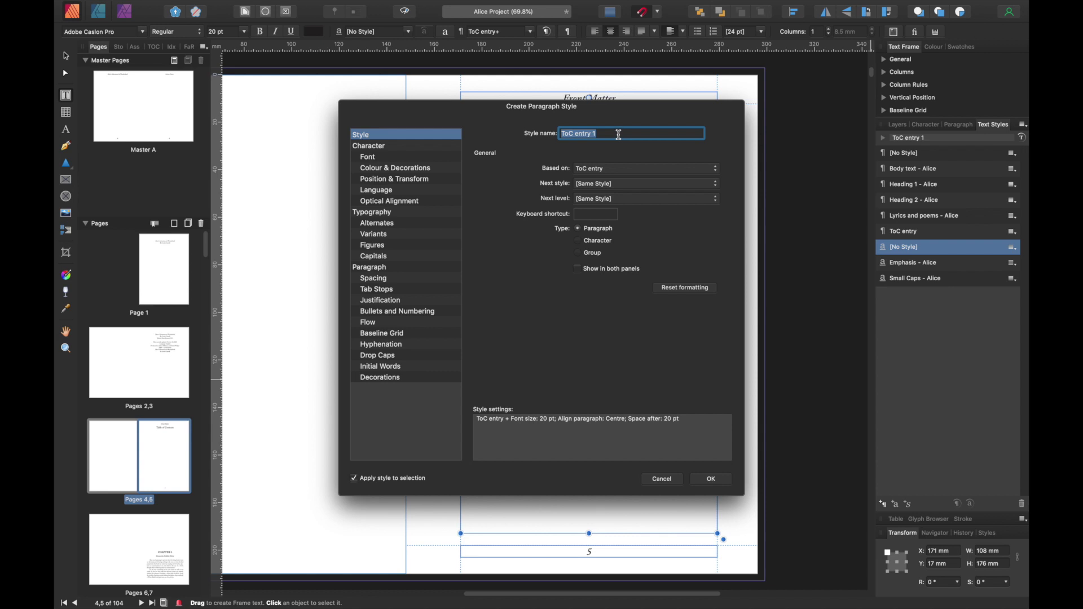
{"action": "left_click", "coordinate": [616, 136]}
{"action": "key", "text": "BackSpace"}
{"action": "key", "text": "BackSpace"}
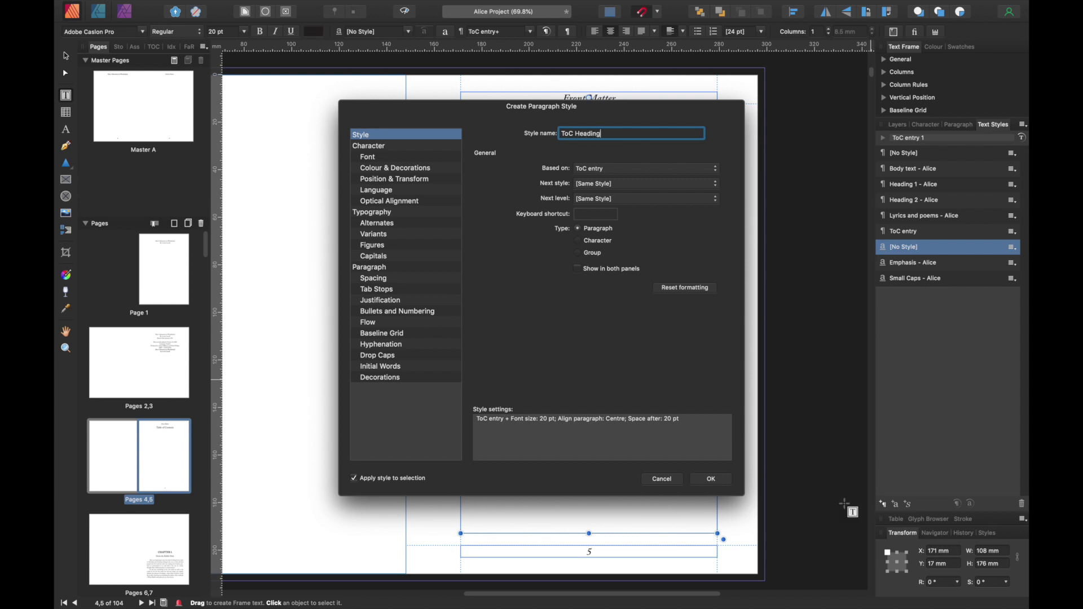
{"action": "left_click", "coordinate": [712, 480]}
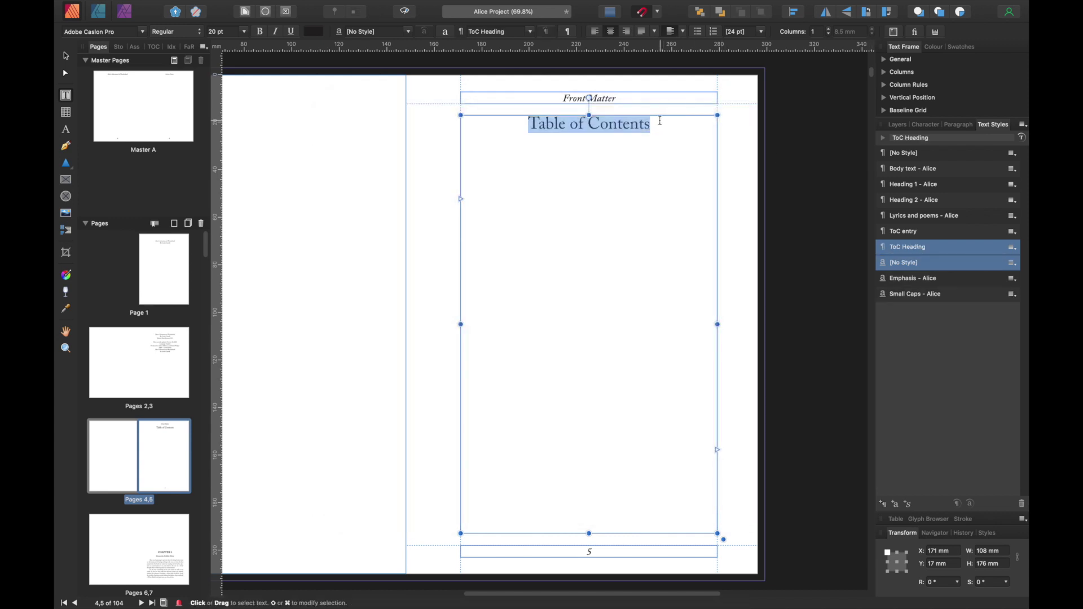
Add a line under the heading, clear its style, and apply ToC entry.
{"action": "left_click", "coordinate": [667, 128]}
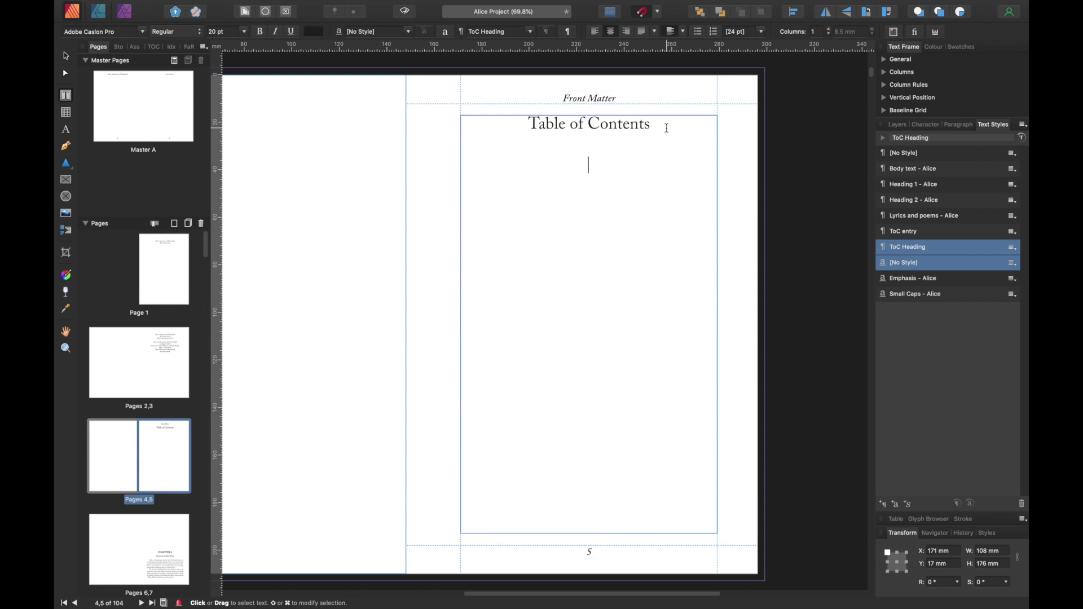
{"action": "key", "text": "Escape"}
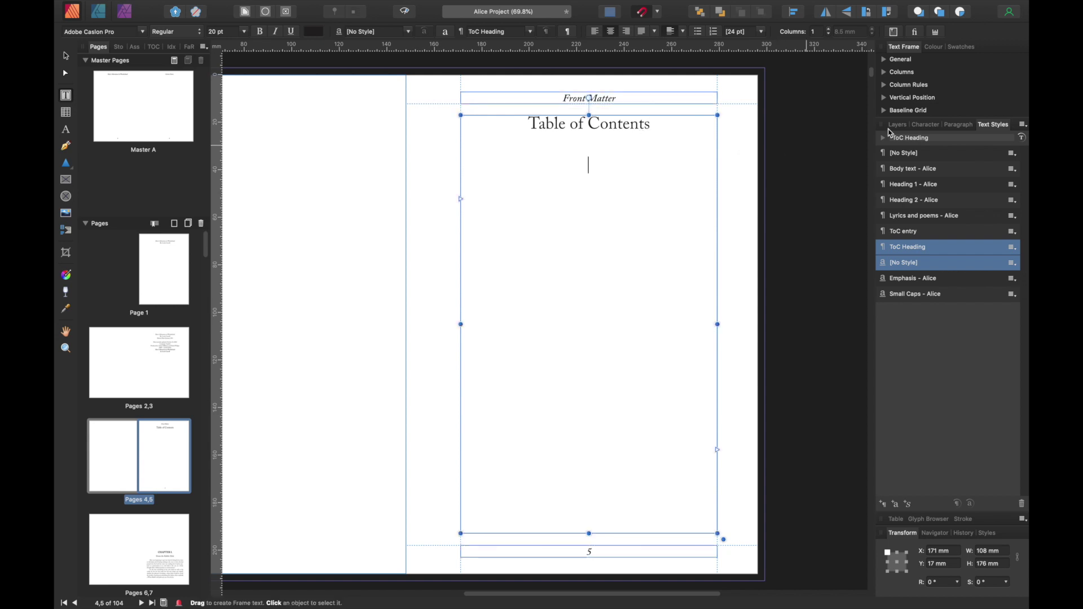
{"action": "left_click", "coordinate": [902, 157]}
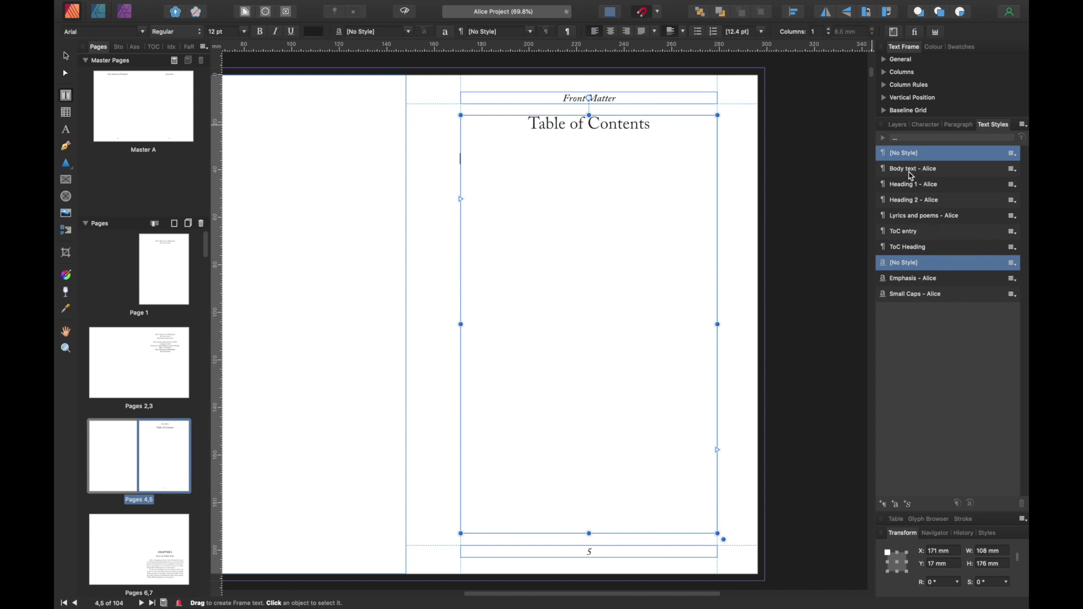
{"action": "left_click", "coordinate": [903, 232]}
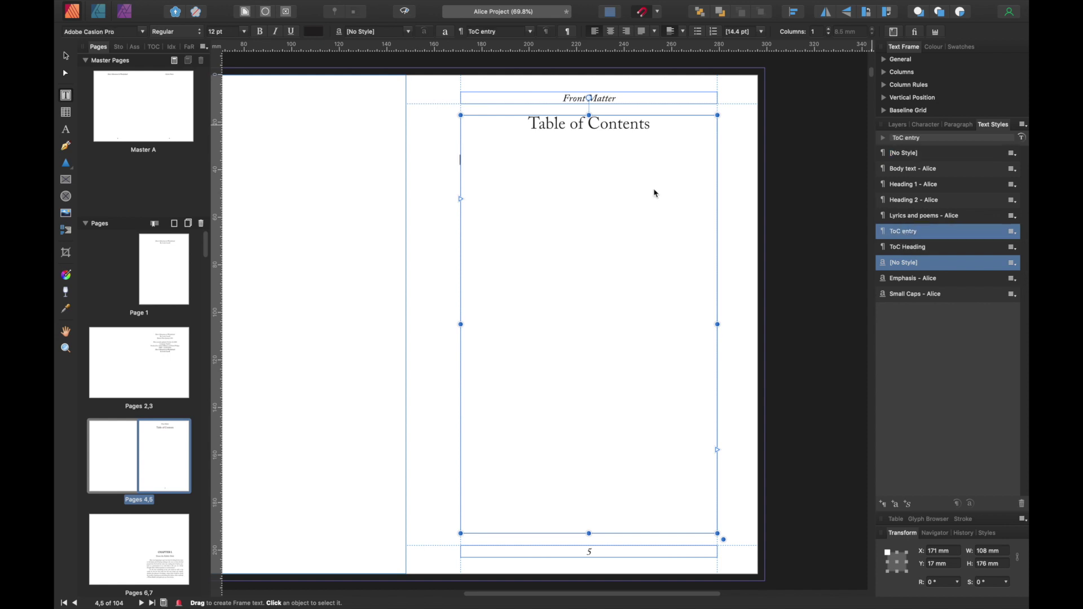
Show the Table of Contents panel in place of the page list.
{"action": "left_click", "coordinate": [154, 49]}
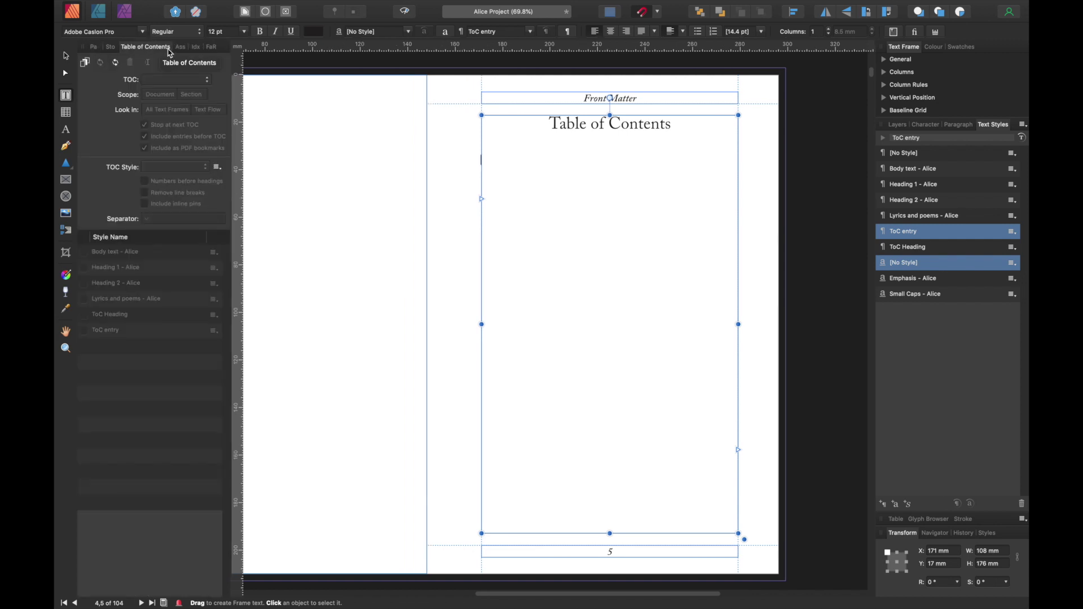
{"action": "left_click", "coordinate": [85, 65]}
Insert the table of contents and exclude Heading 1 - Alice, leaving the twelve chapter titles.
{"action": "left_click", "coordinate": [86, 64]}
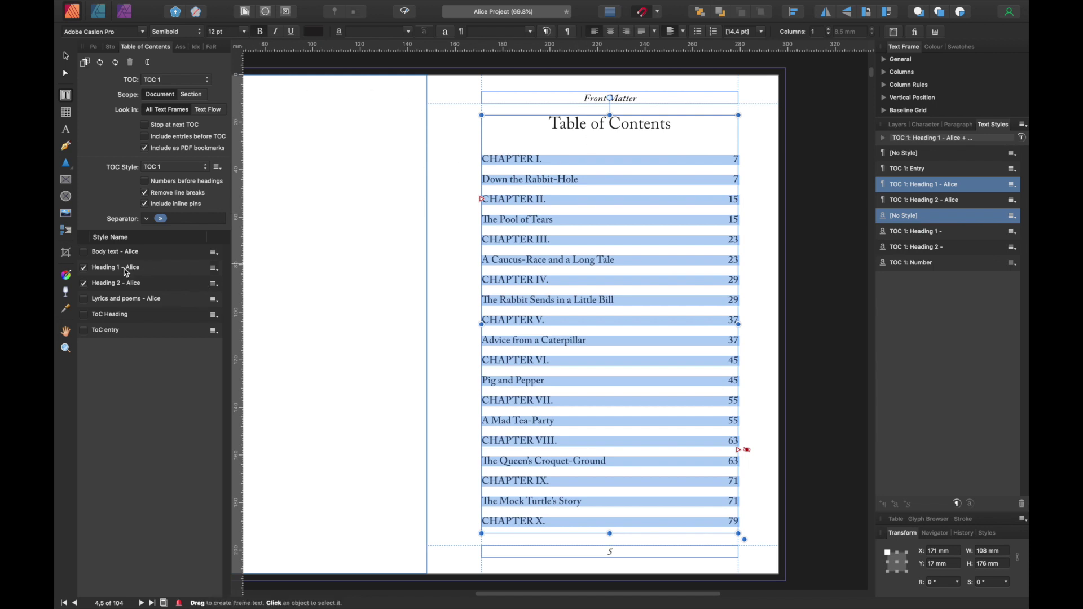
{"action": "left_click", "coordinate": [85, 269]}
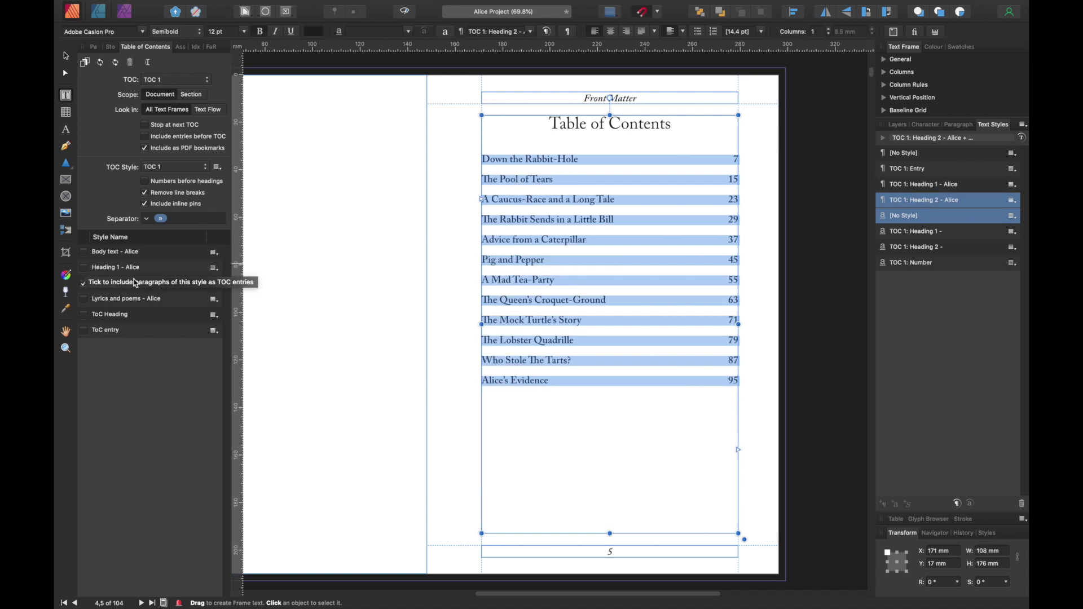
{"action": "left_click", "coordinate": [86, 269]}
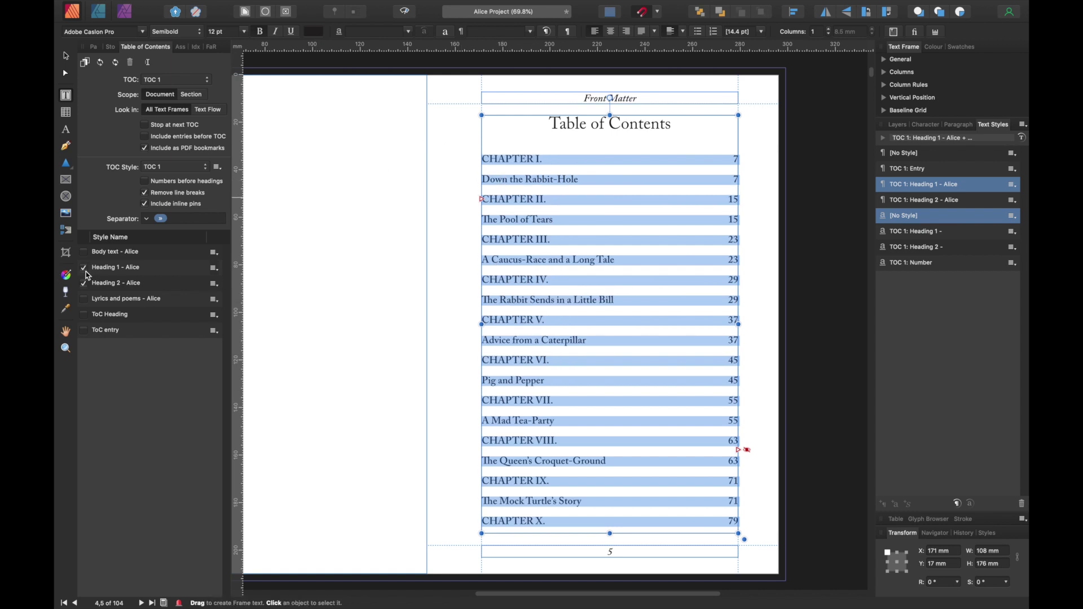
{"action": "left_click", "coordinate": [85, 269]}
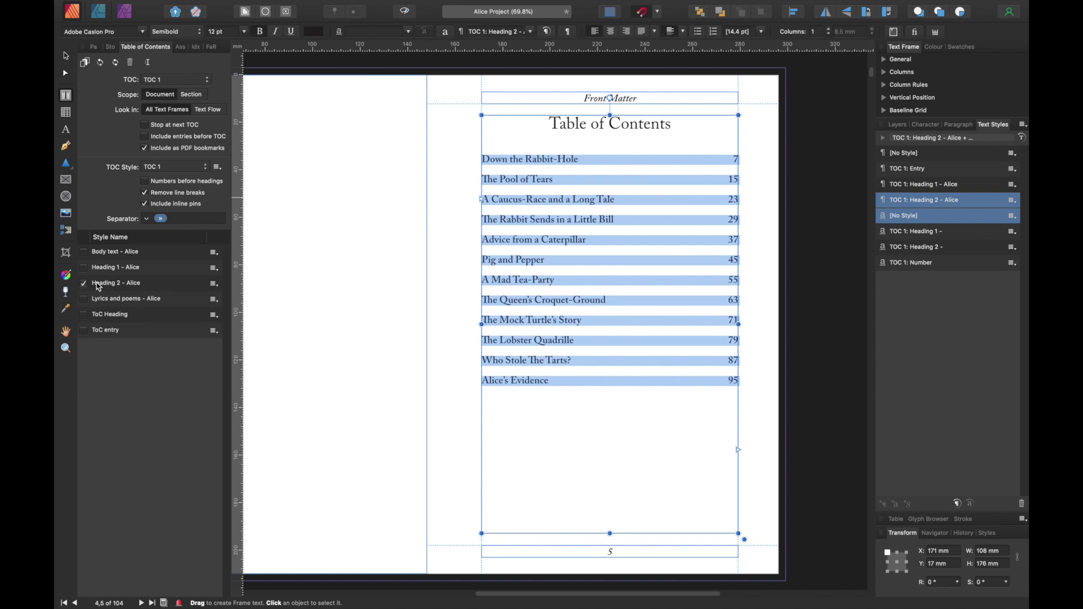
{"action": "left_click", "coordinate": [104, 285]}
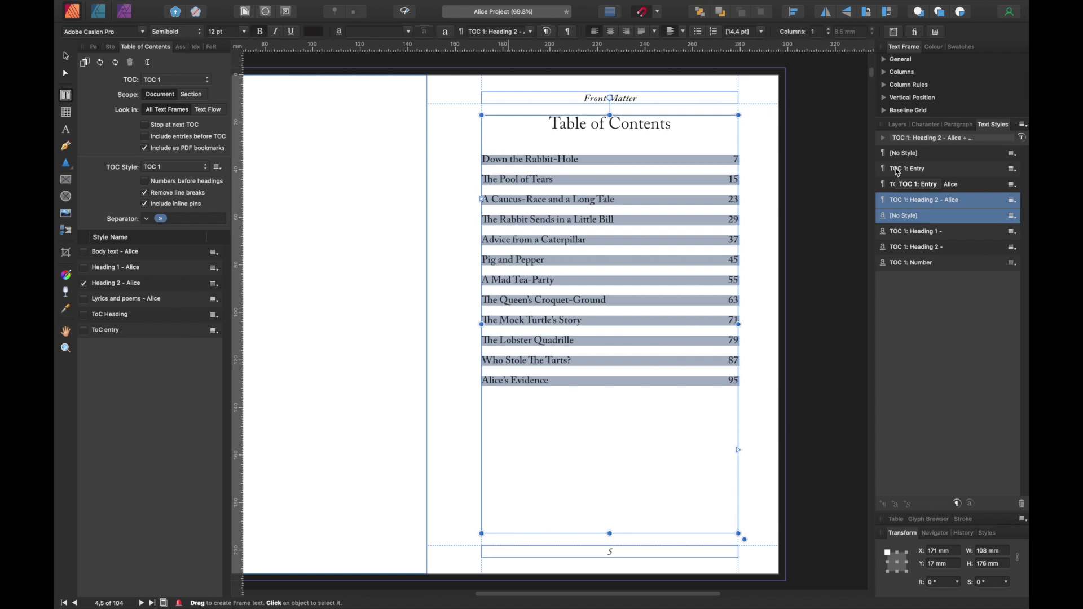
Open the Edit Text Style dialog for the TOC 1: Entry paragraph style.
{"action": "left_click", "coordinate": [921, 169]}
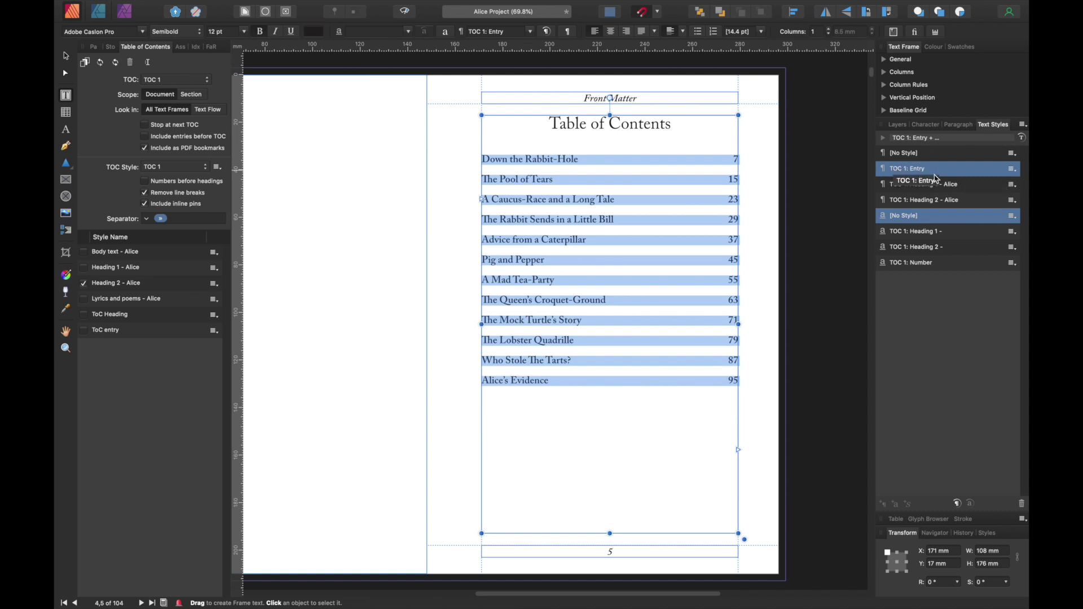
{"action": "left_click", "coordinate": [1012, 168]}
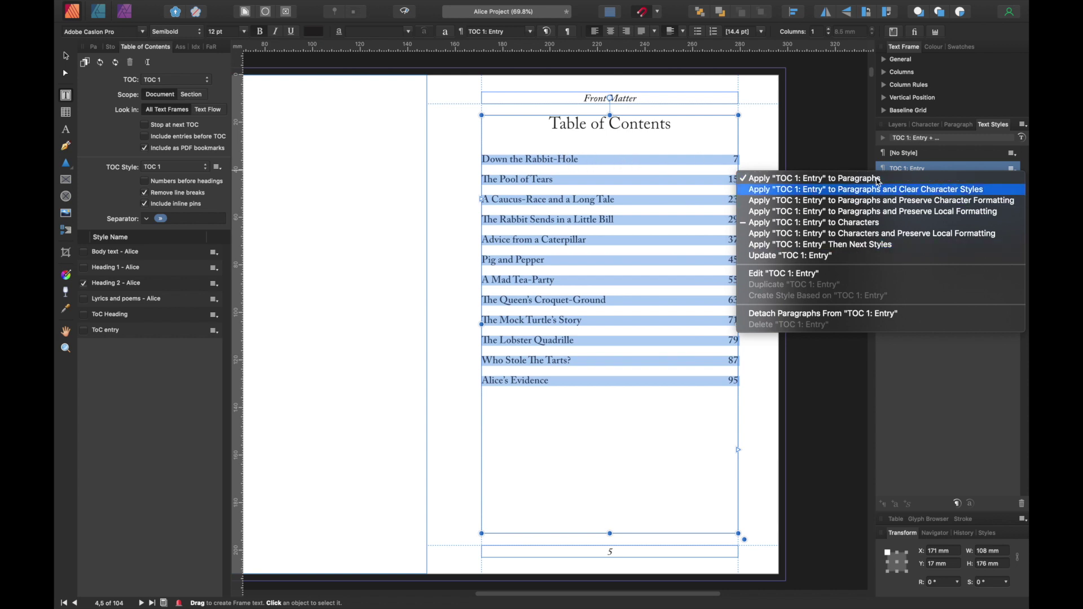
{"action": "left_click", "coordinate": [776, 274]}
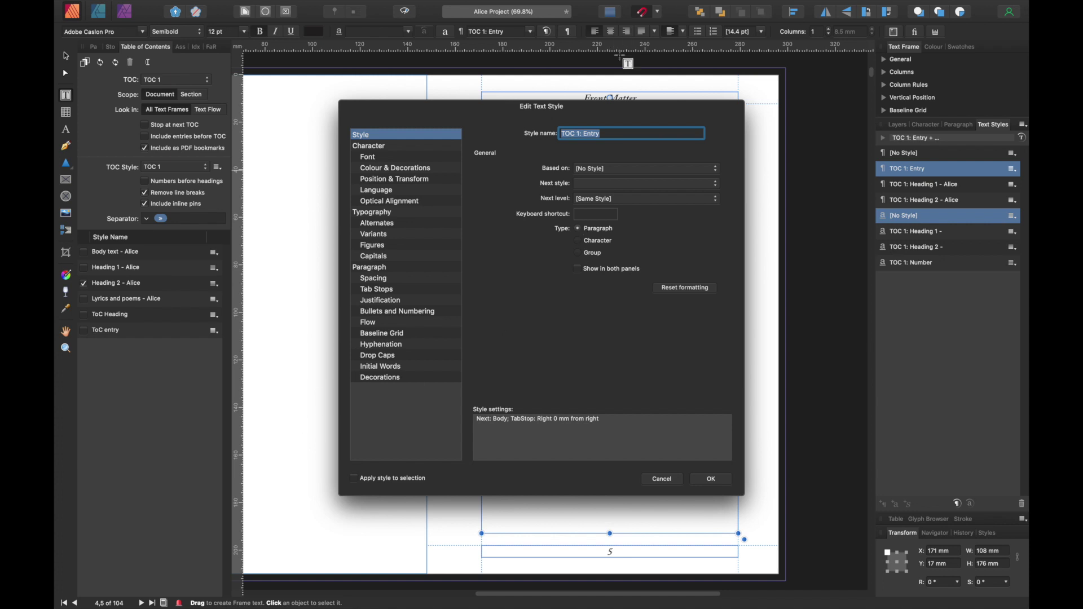
Give TOC 1: Entry a dotted tab stop leader running to each page number, then deselect the frame.
{"action": "left_click", "coordinate": [384, 279]}
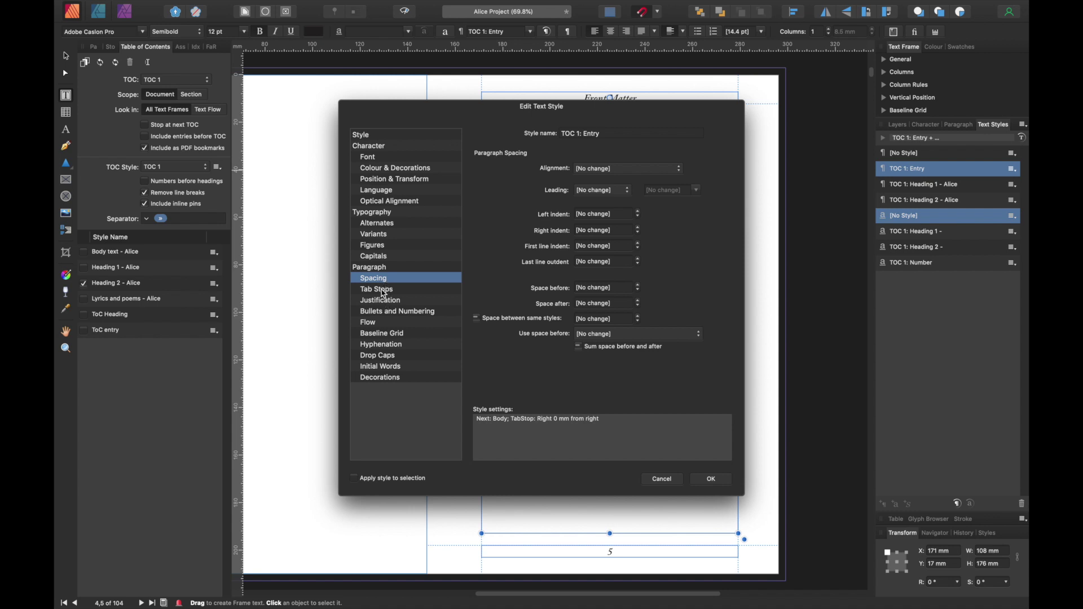
{"action": "left_click", "coordinate": [384, 290]}
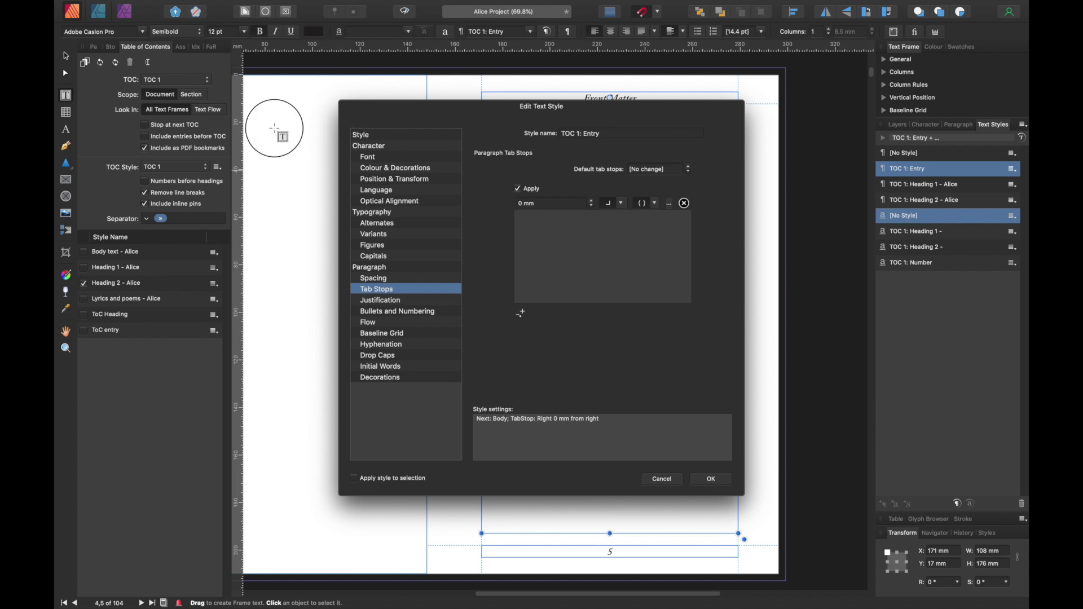
{"action": "left_click_drag", "start_coordinate": [677, 106], "coordinate": [395, 17]}
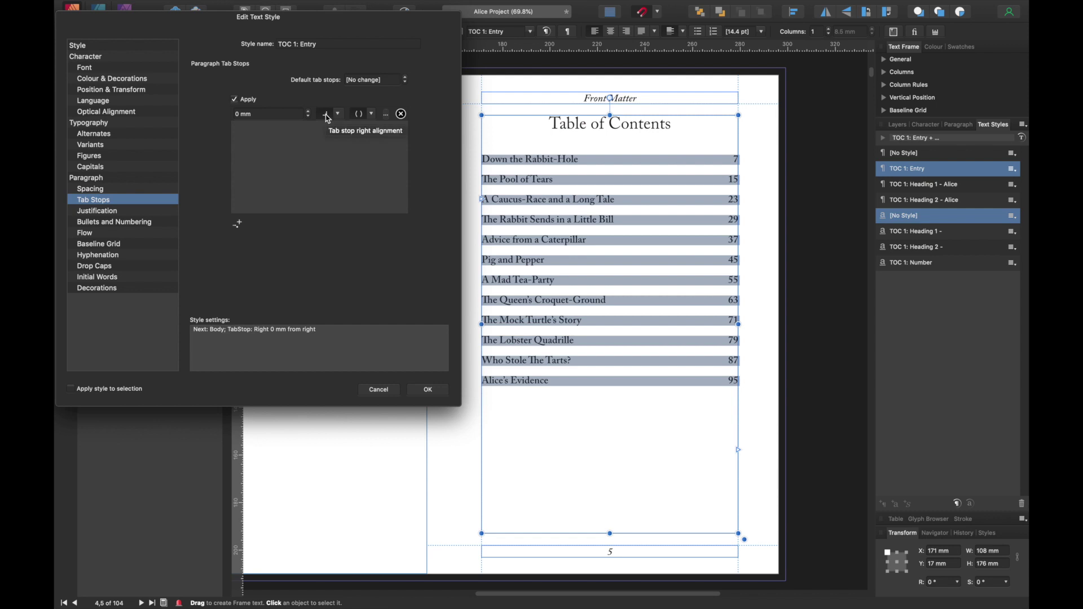
{"action": "left_click", "coordinate": [373, 114]}
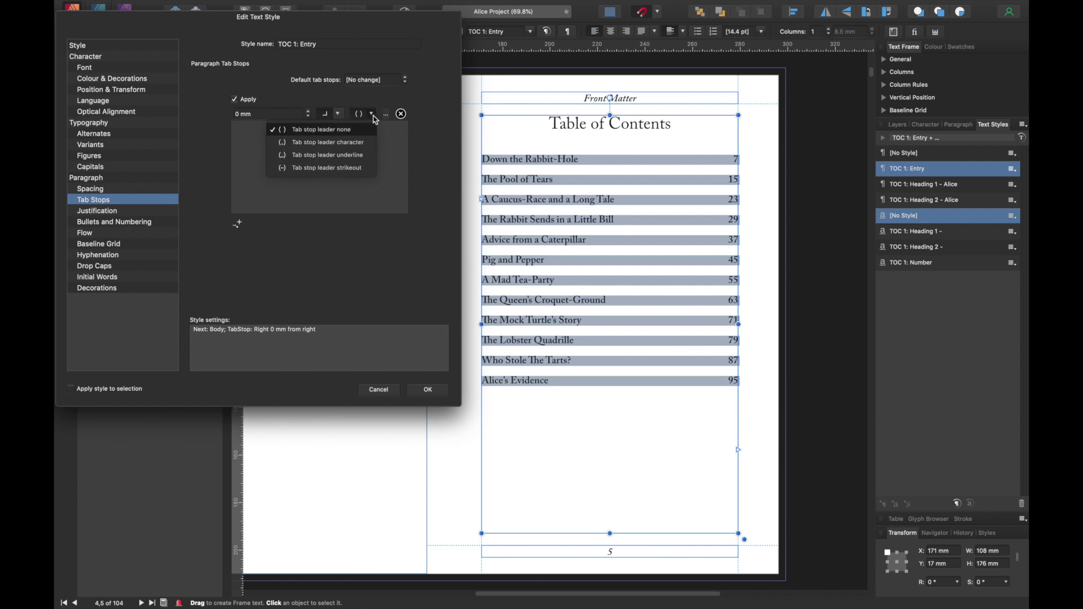
{"action": "left_click", "coordinate": [310, 143]}
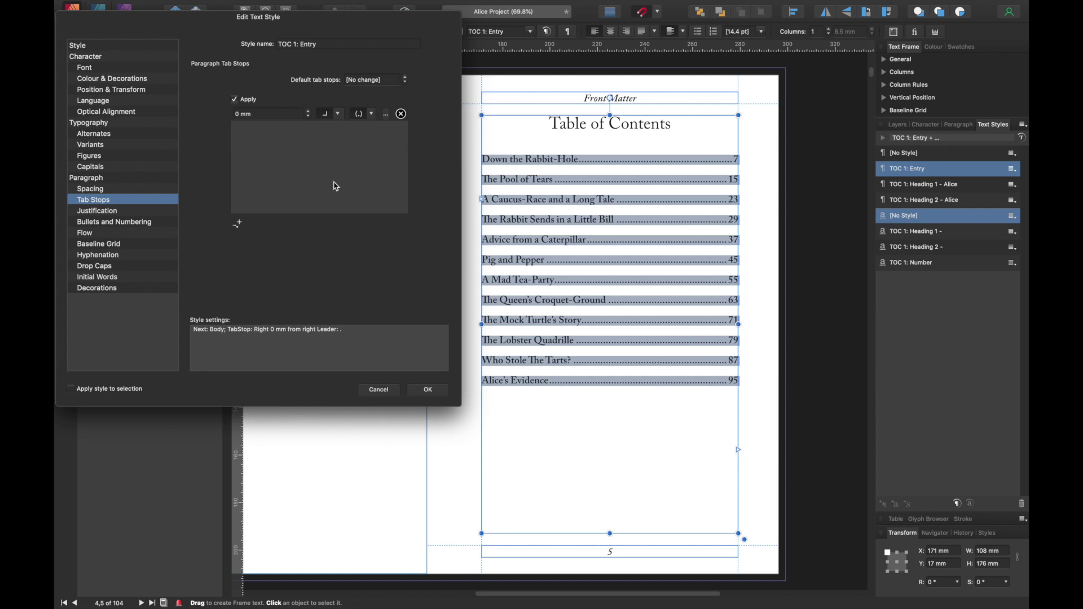
{"action": "left_click", "coordinate": [433, 391]}
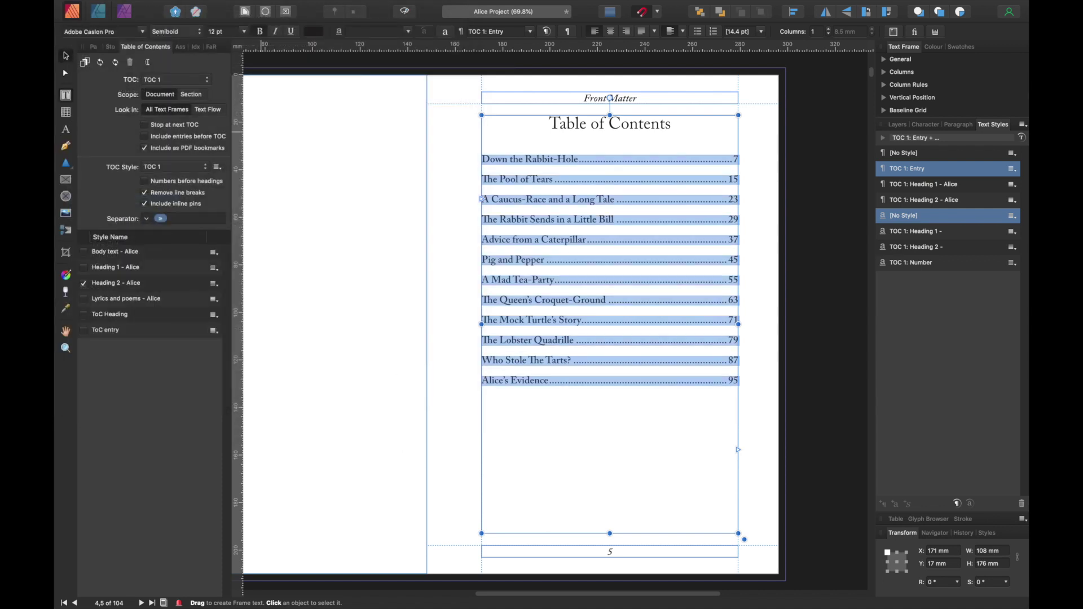
{"action": "left_click", "coordinate": [65, 55]}
{"action": "left_click", "coordinate": [804, 173]}
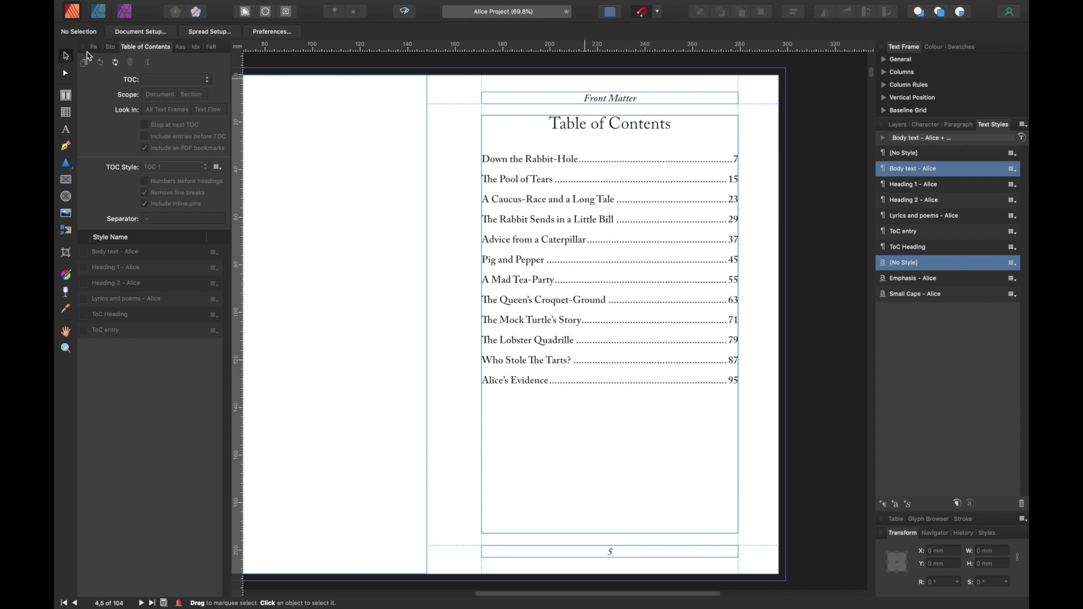
{"action": "left_click_drag", "start_coordinate": [600, 595], "coordinate": [559, 594]}
{"action": "key", "text": "super+minus"}
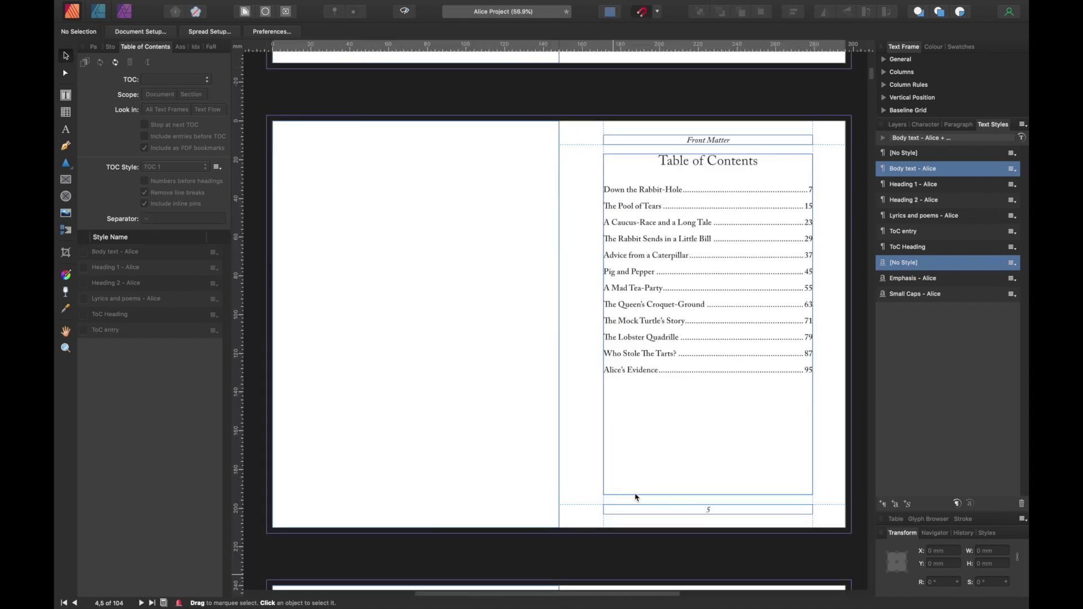
{"action": "scroll", "coordinate": [705, 222], "scroll_direction": "up", "scroll_amount": 10}
{"action": "scroll", "coordinate": [716, 228], "scroll_direction": "up", "scroll_amount": 5}
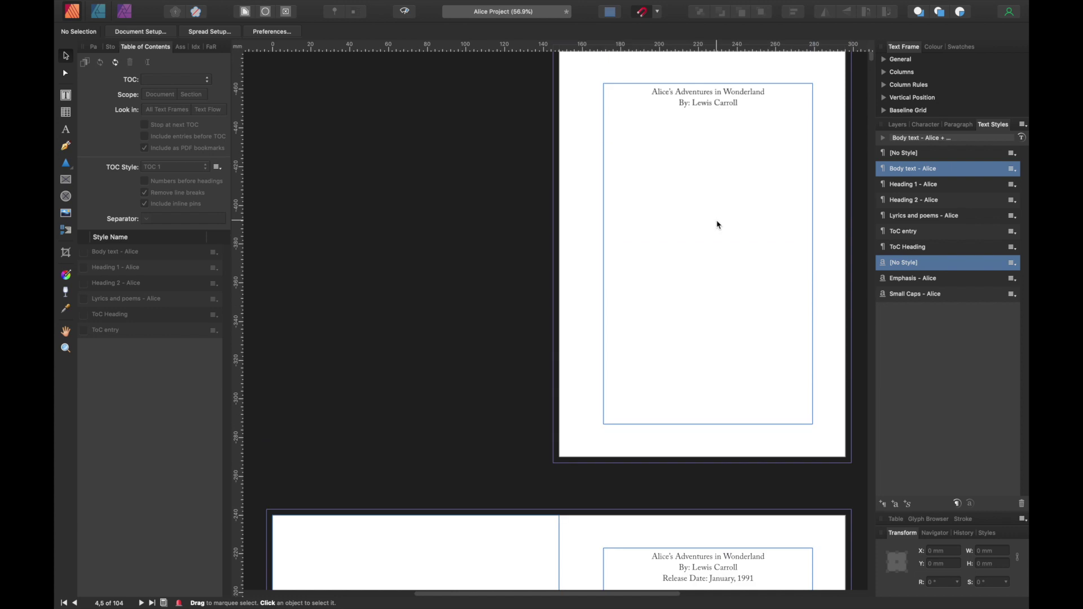
{"action": "scroll", "coordinate": [713, 286], "scroll_direction": "down", "scroll_amount": 5}
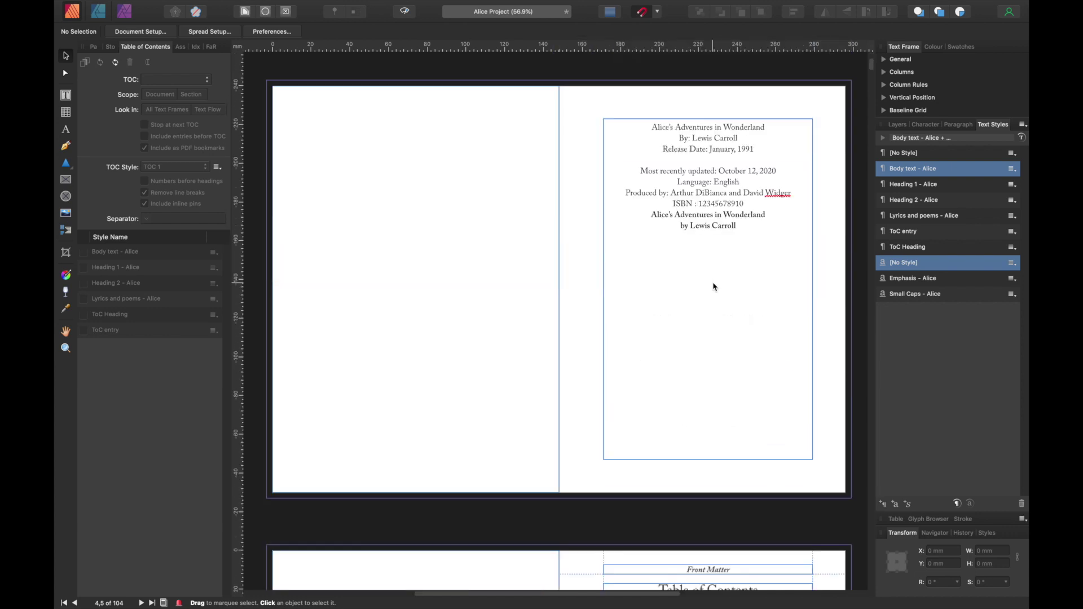
{"action": "scroll", "coordinate": [752, 276], "scroll_direction": "down", "scroll_amount": 10}
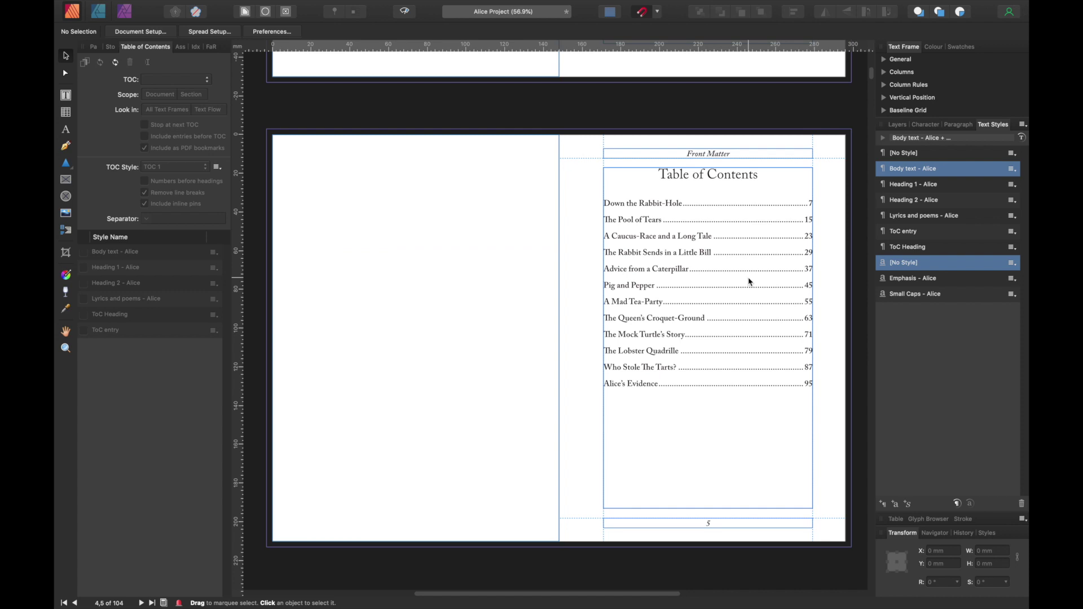
{"action": "scroll", "coordinate": [750, 281], "scroll_direction": "down", "scroll_amount": 18}
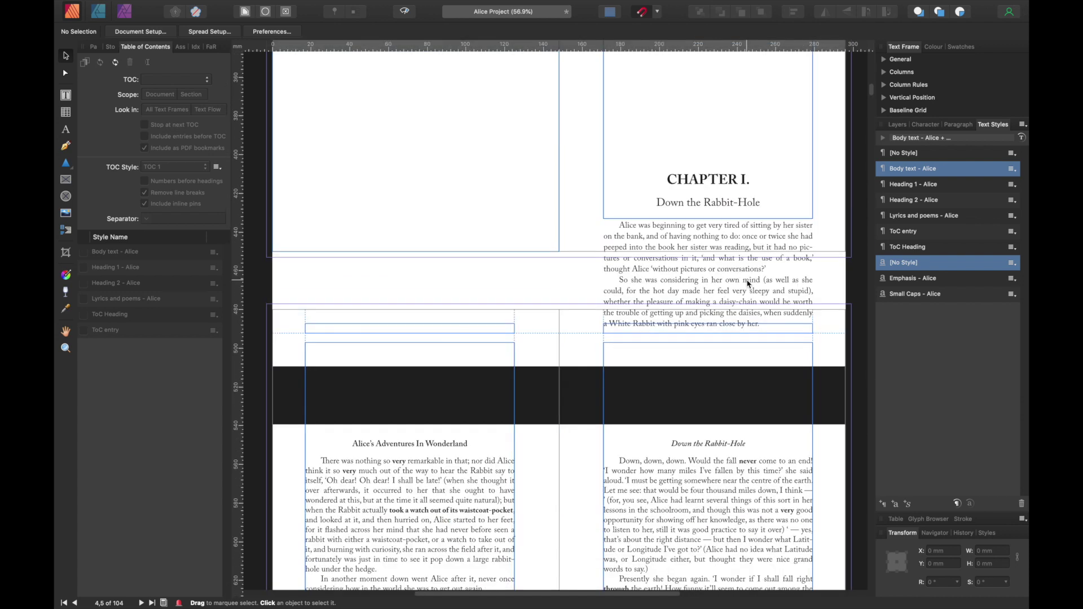
{"action": "scroll", "coordinate": [750, 284], "scroll_direction": "down", "scroll_amount": 20}
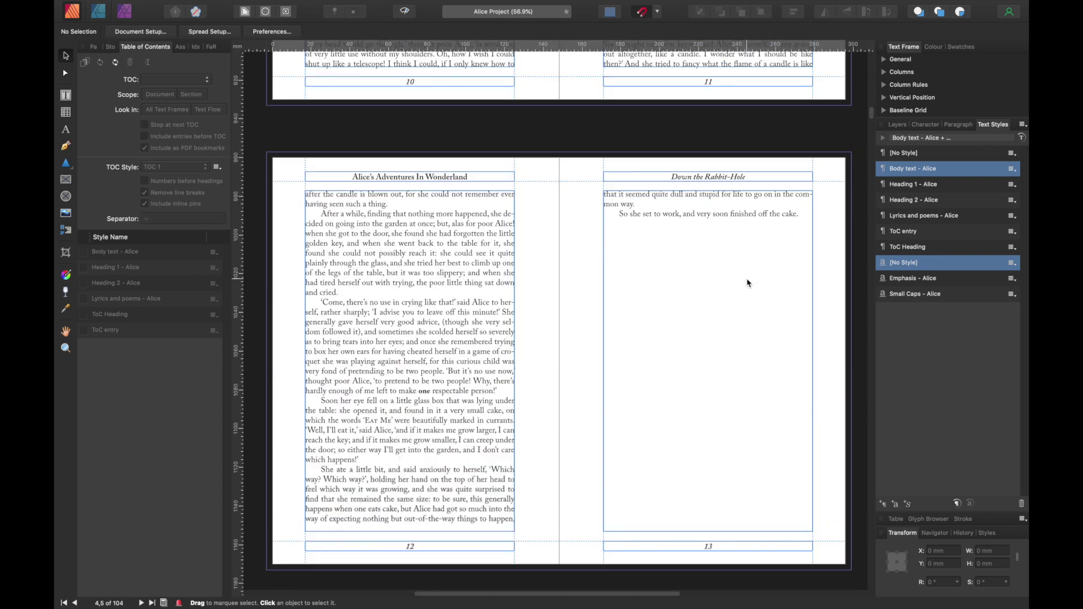
{"action": "scroll", "coordinate": [747, 283], "scroll_direction": "down", "scroll_amount": 2}
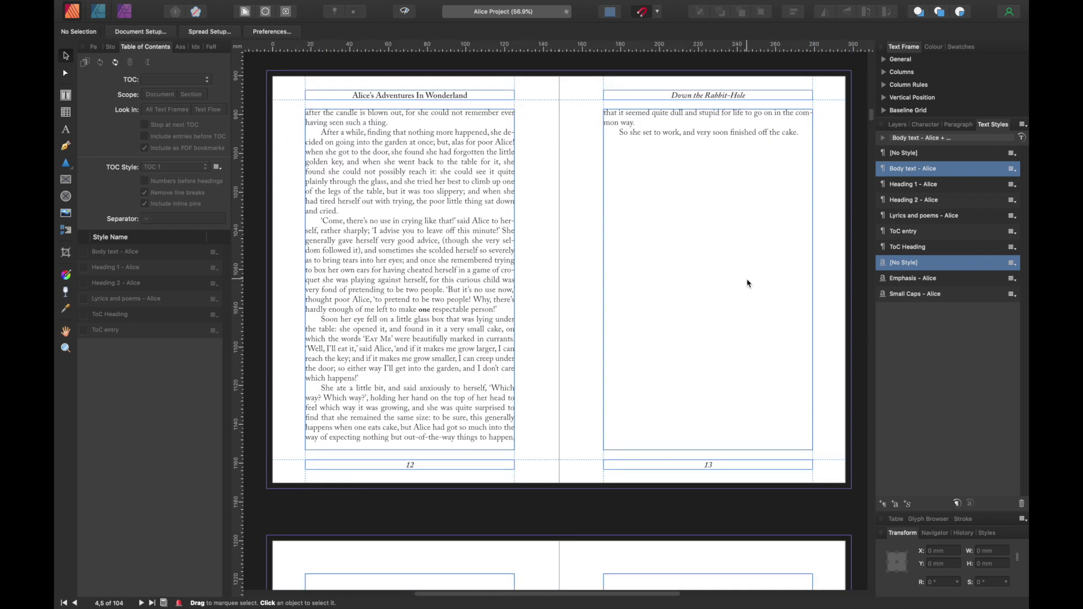
{"action": "scroll", "coordinate": [748, 283], "scroll_direction": "up", "scroll_amount": 14}
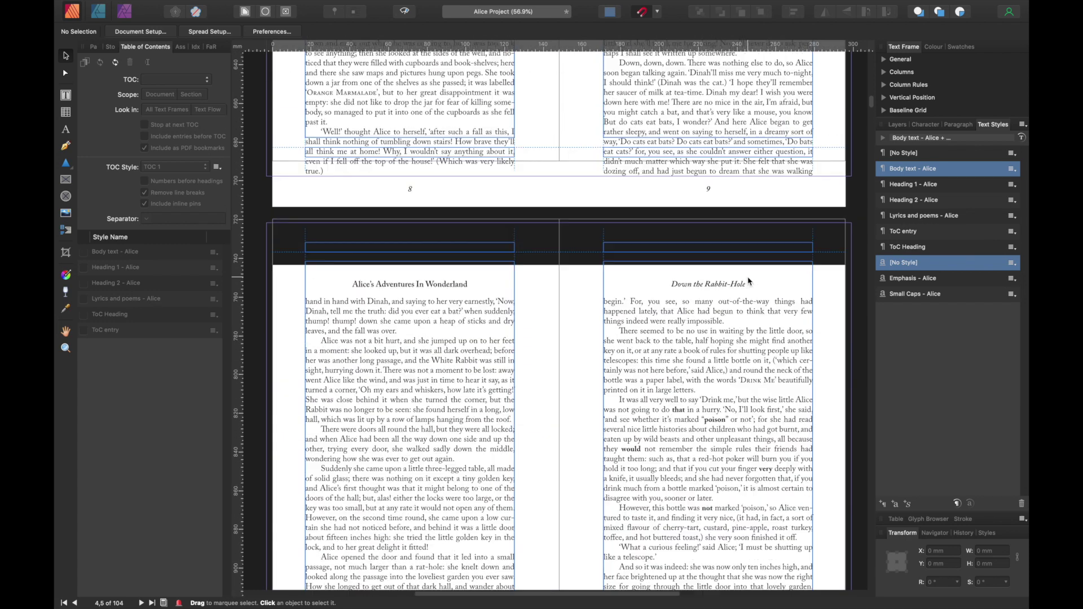
{"action": "scroll", "coordinate": [749, 282], "scroll_direction": "up", "scroll_amount": 20}
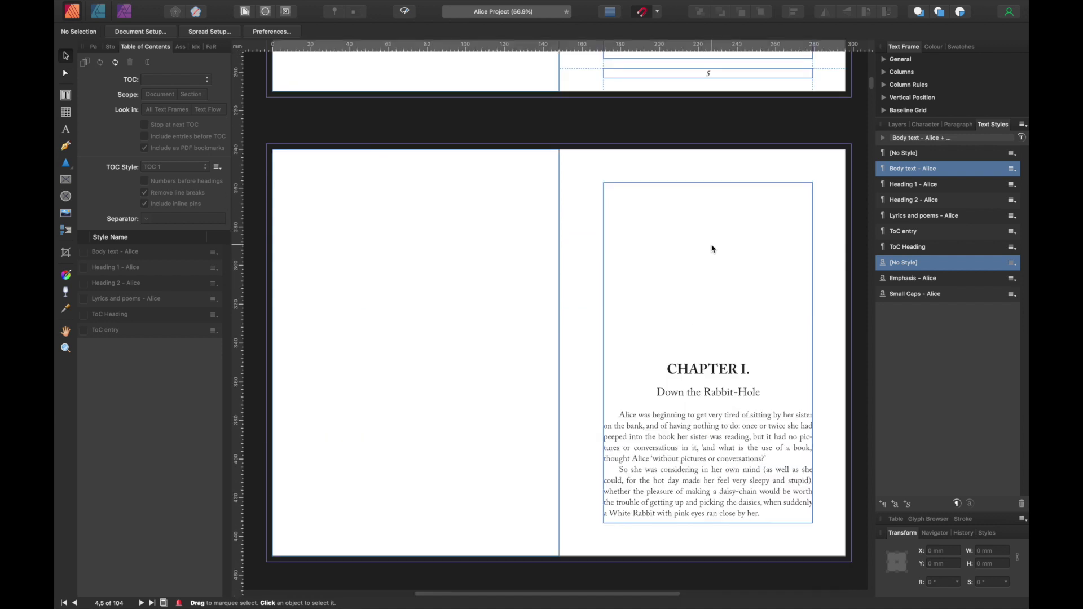
{"action": "scroll", "coordinate": [713, 250], "scroll_direction": "down", "scroll_amount": 1}
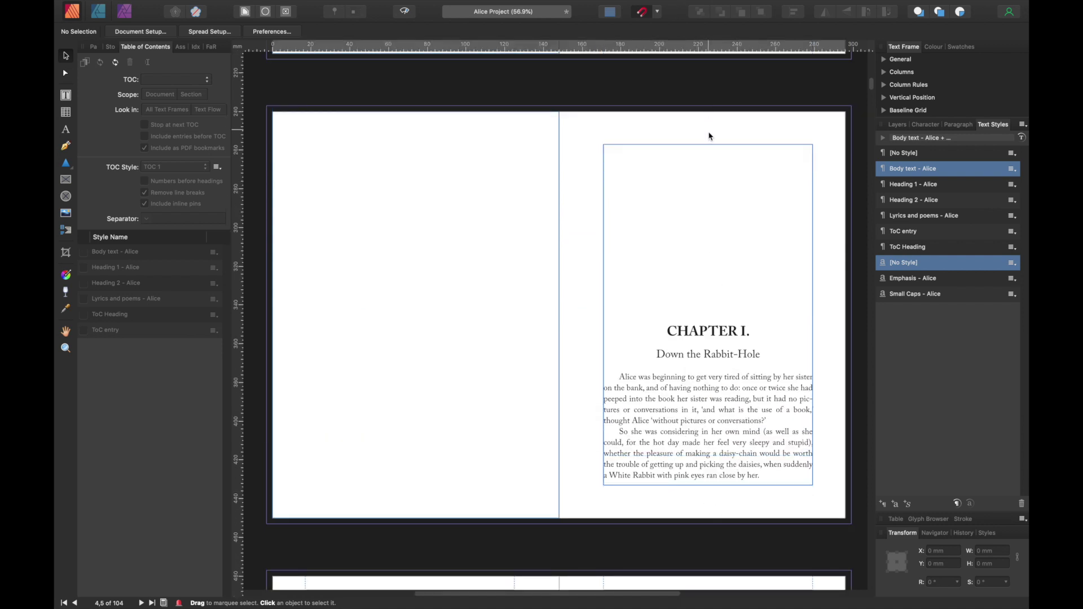
{"action": "scroll", "coordinate": [706, 150], "scroll_direction": "down", "scroll_amount": 8}
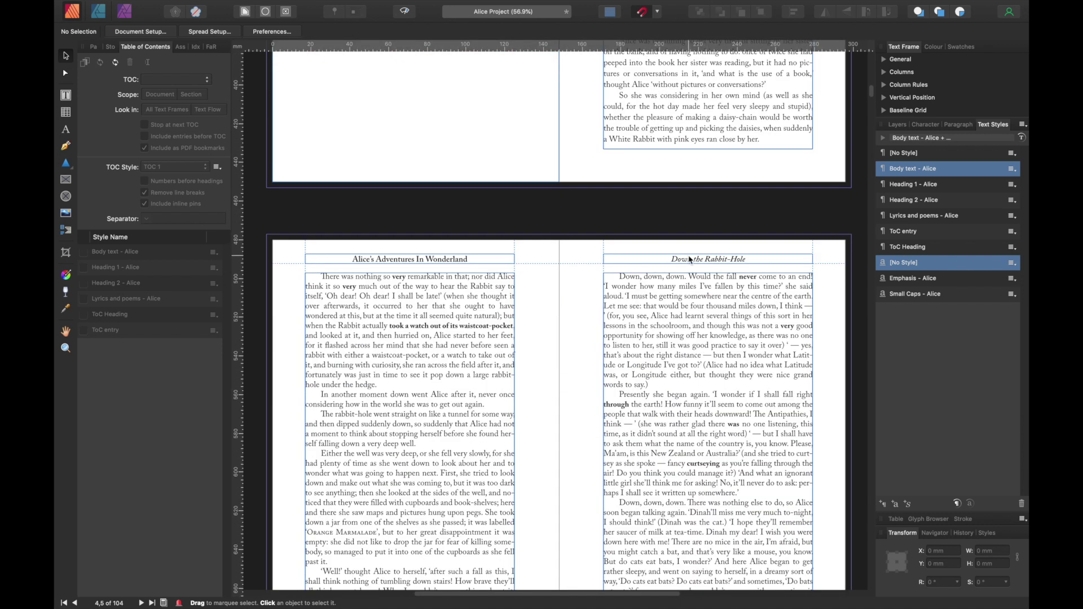
{"action": "scroll", "coordinate": [658, 152], "scroll_direction": "up", "scroll_amount": 6}
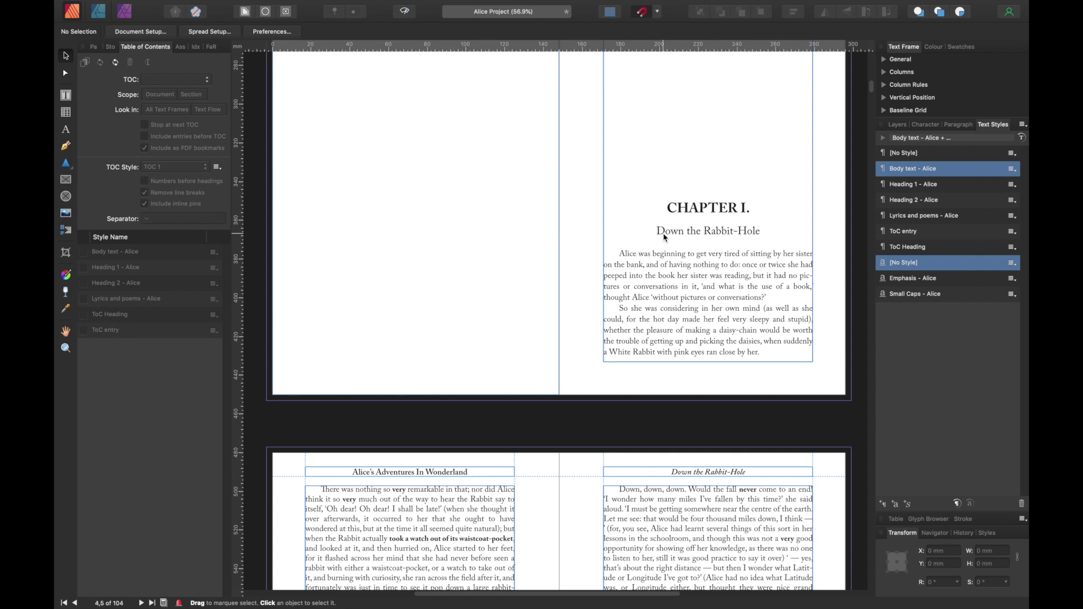
{"action": "scroll", "coordinate": [794, 241], "scroll_direction": "down", "scroll_amount": 5}
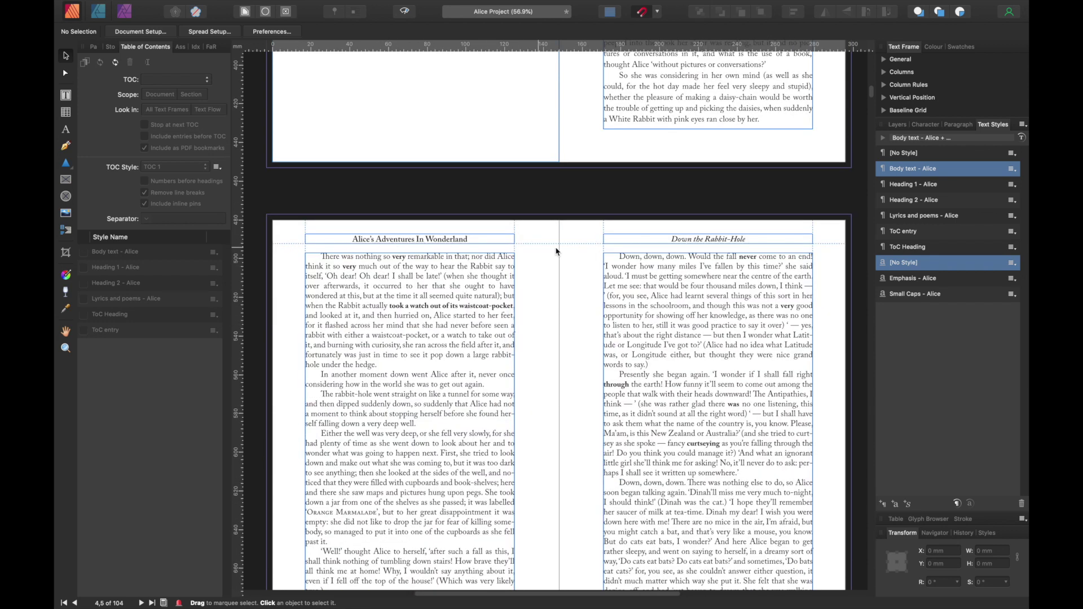
{"action": "scroll", "coordinate": [702, 282], "scroll_direction": "down", "scroll_amount": 10}
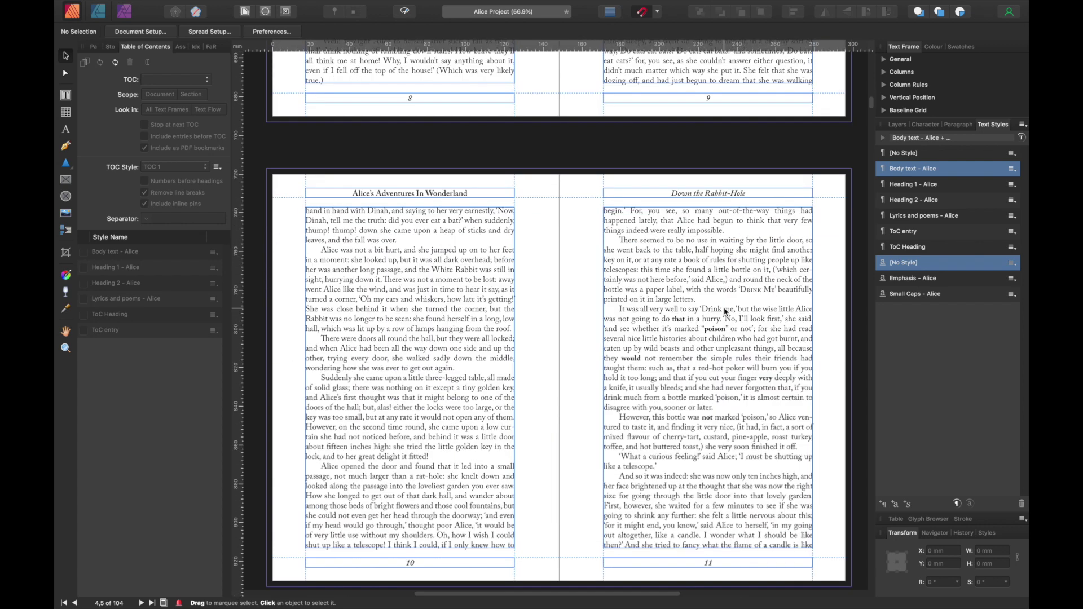
{"action": "scroll", "coordinate": [725, 311], "scroll_direction": "down", "scroll_amount": 7}
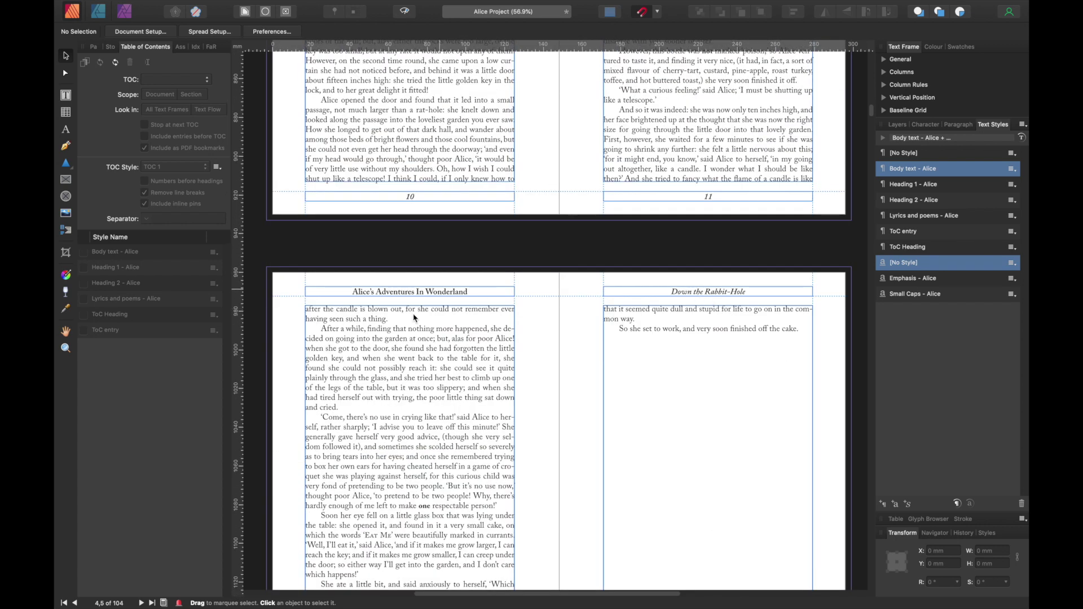
{"action": "scroll", "coordinate": [723, 314], "scroll_direction": "down", "scroll_amount": 15}
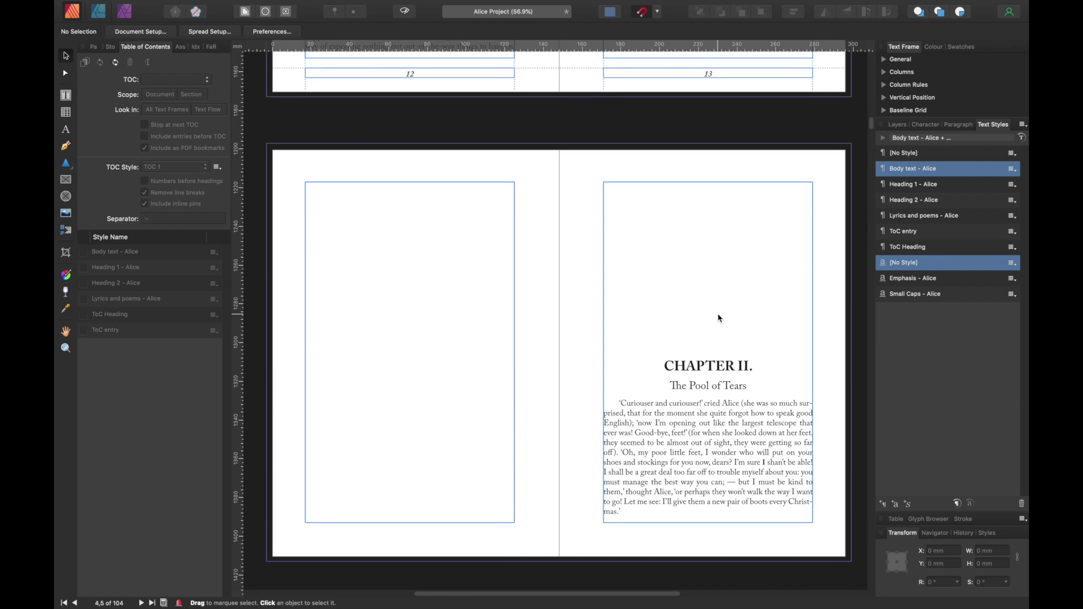
{"action": "scroll", "coordinate": [680, 253], "scroll_direction": "down", "scroll_amount": 2}
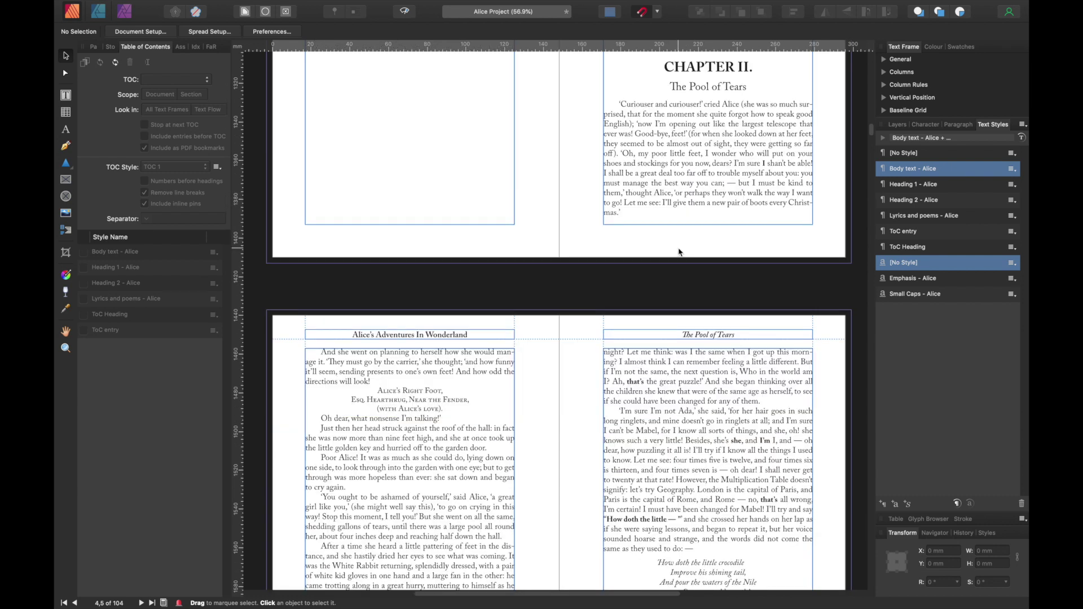
{"action": "scroll", "coordinate": [679, 252], "scroll_direction": "down", "scroll_amount": 15}
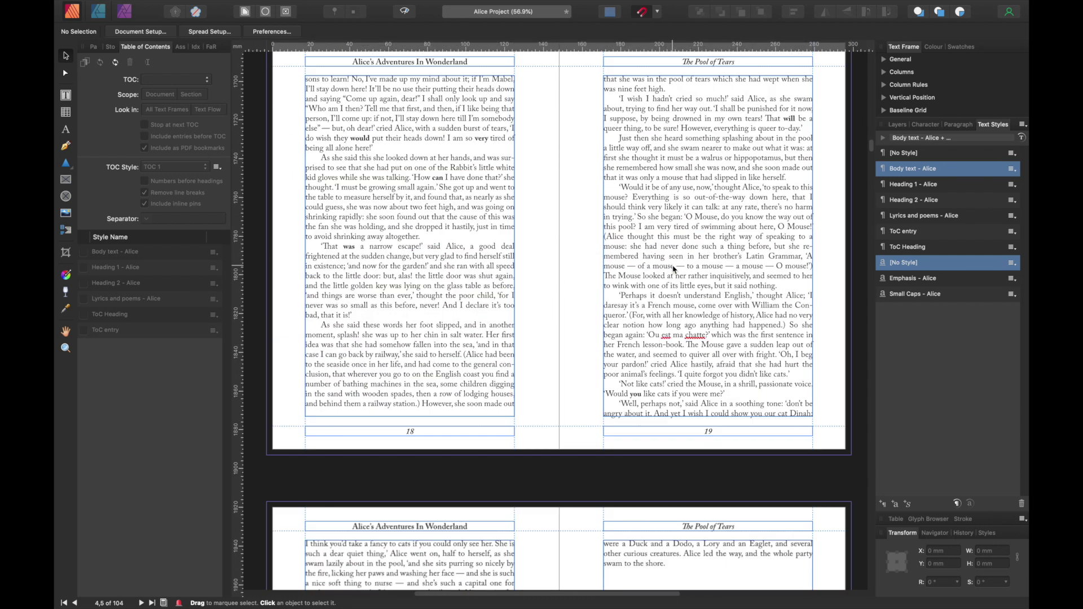
{"action": "scroll", "coordinate": [676, 269], "scroll_direction": "down", "scroll_amount": 6}
{"action": "scroll", "coordinate": [675, 266], "scroll_direction": "up", "scroll_amount": 5}
{"action": "scroll", "coordinate": [676, 263], "scroll_direction": "down", "scroll_amount": 5}
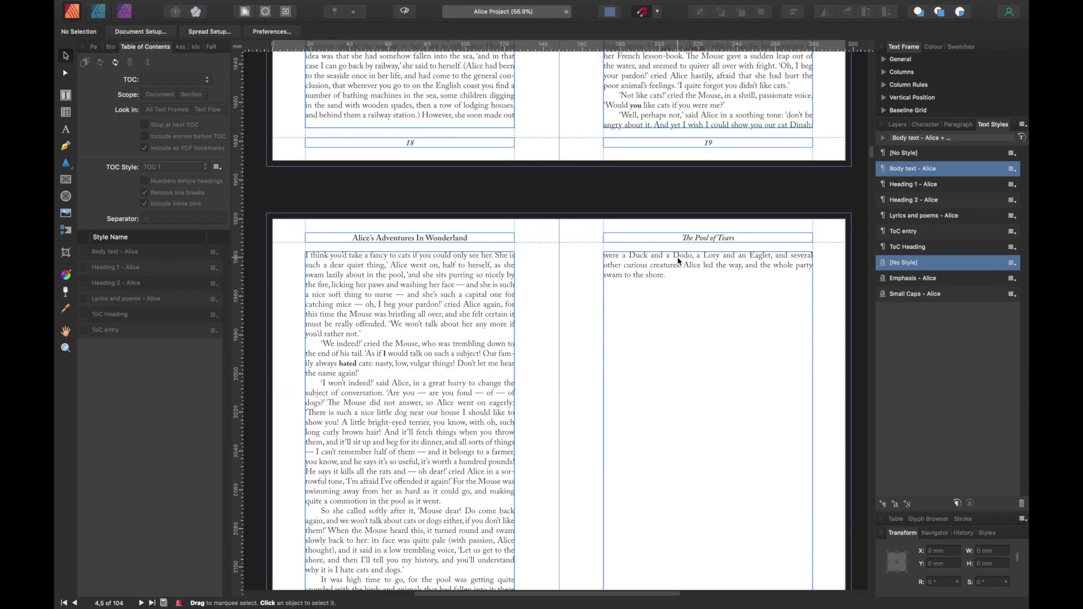
{"action": "scroll", "coordinate": [730, 226], "scroll_direction": "down", "scroll_amount": 10}
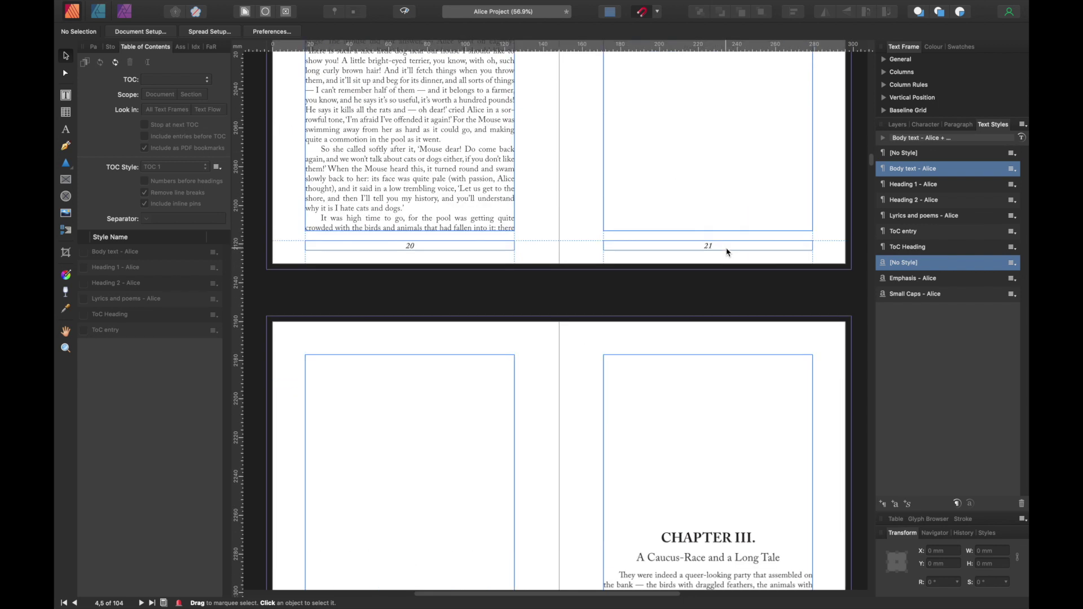
{"action": "scroll", "coordinate": [726, 246], "scroll_direction": "up", "scroll_amount": 11}
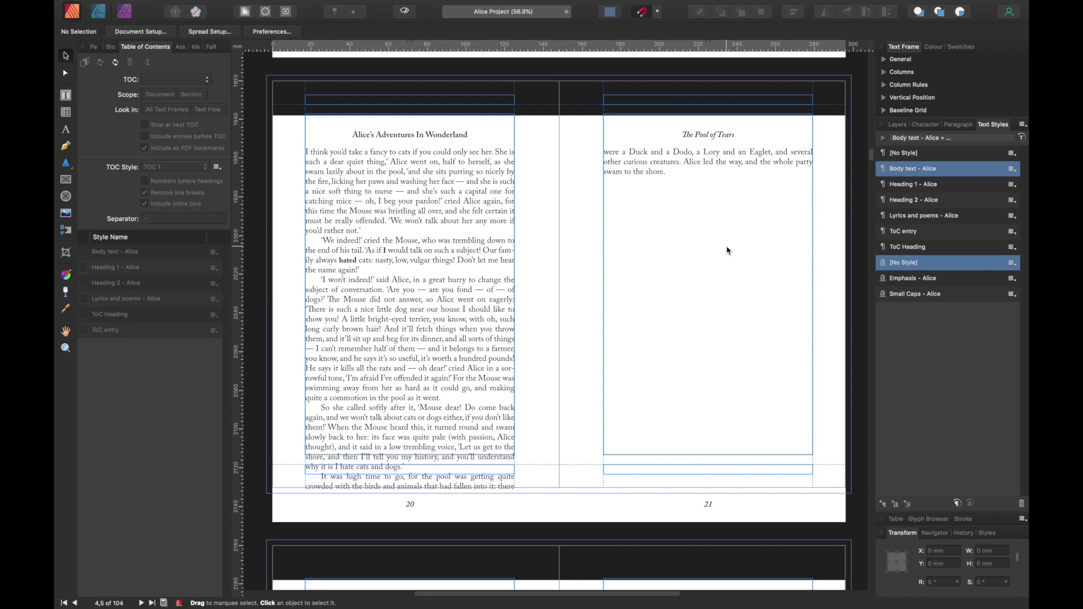
{"action": "scroll", "coordinate": [662, 299], "scroll_direction": "down", "scroll_amount": 4}
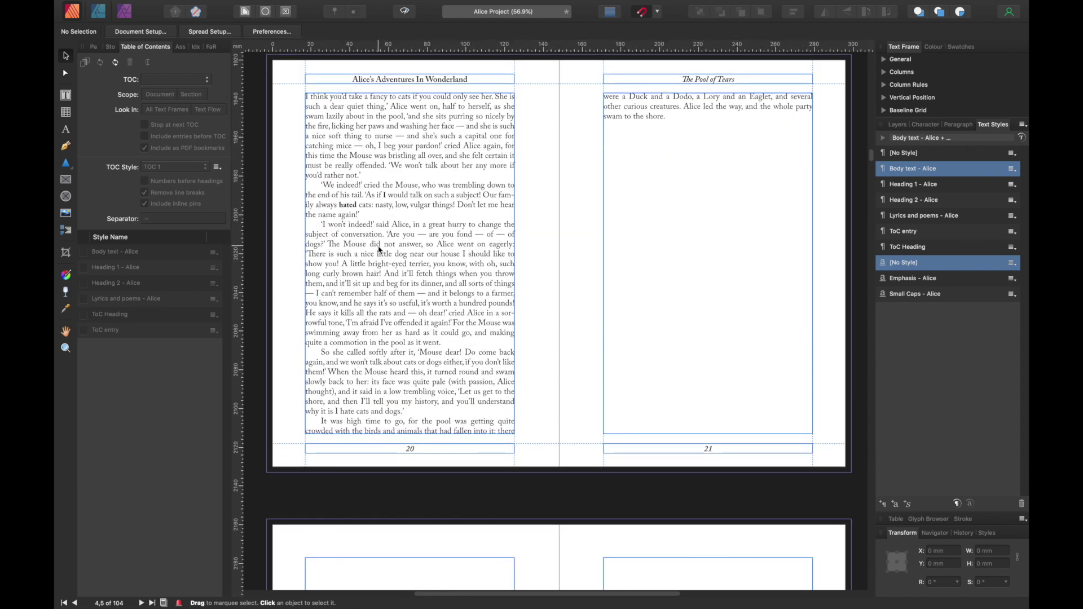
{"action": "scroll", "coordinate": [640, 328], "scroll_direction": "down", "scroll_amount": 5}
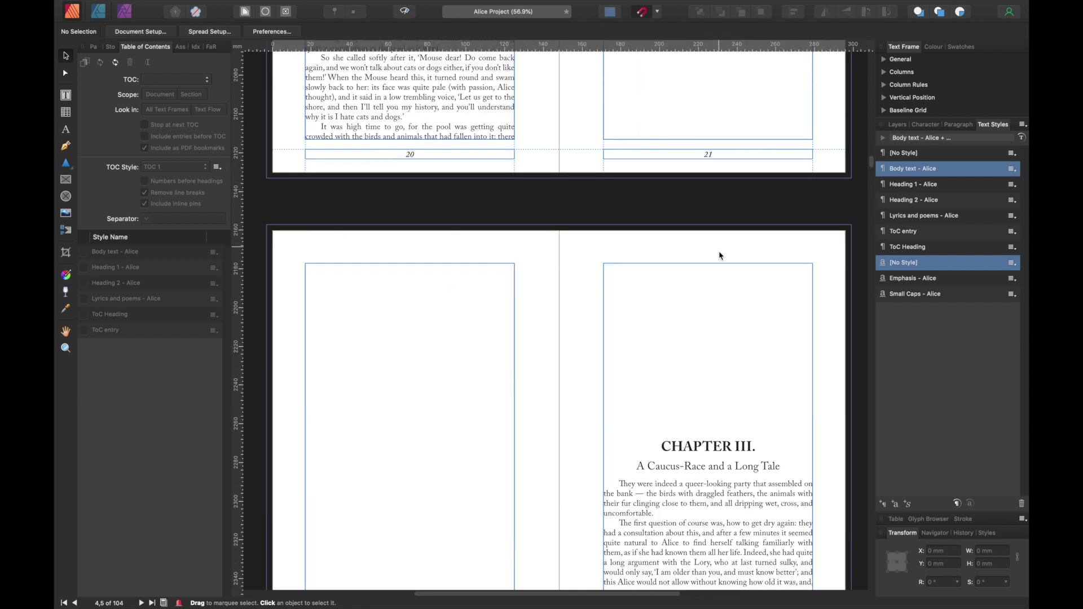
{"action": "left_click", "coordinate": [698, 508]}
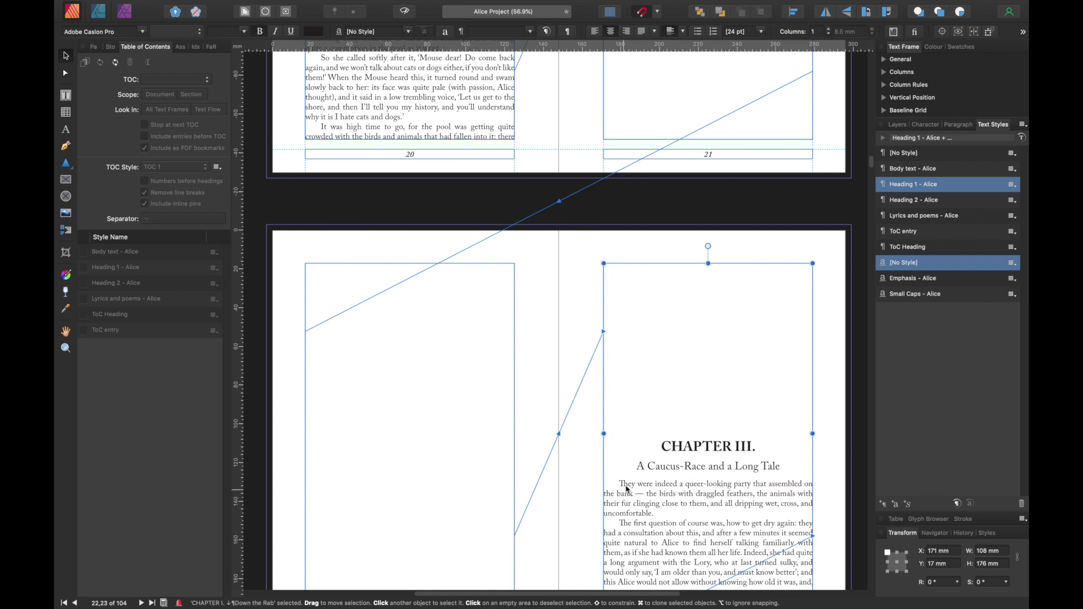
{"action": "scroll", "coordinate": [699, 352], "scroll_direction": "down", "scroll_amount": 10}
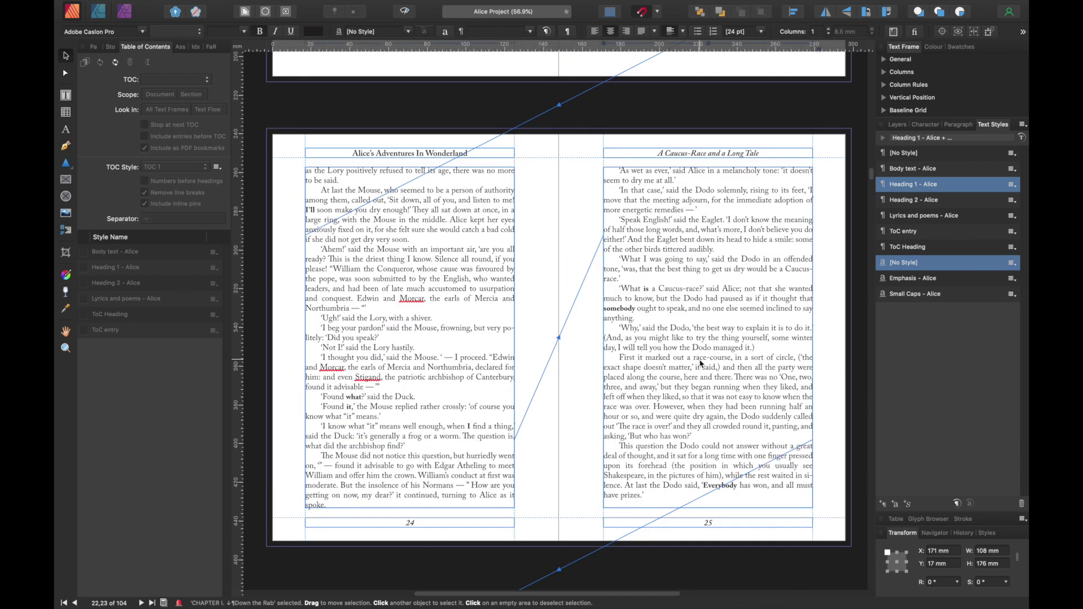
{"action": "scroll", "coordinate": [700, 364], "scroll_direction": "down", "scroll_amount": 15}
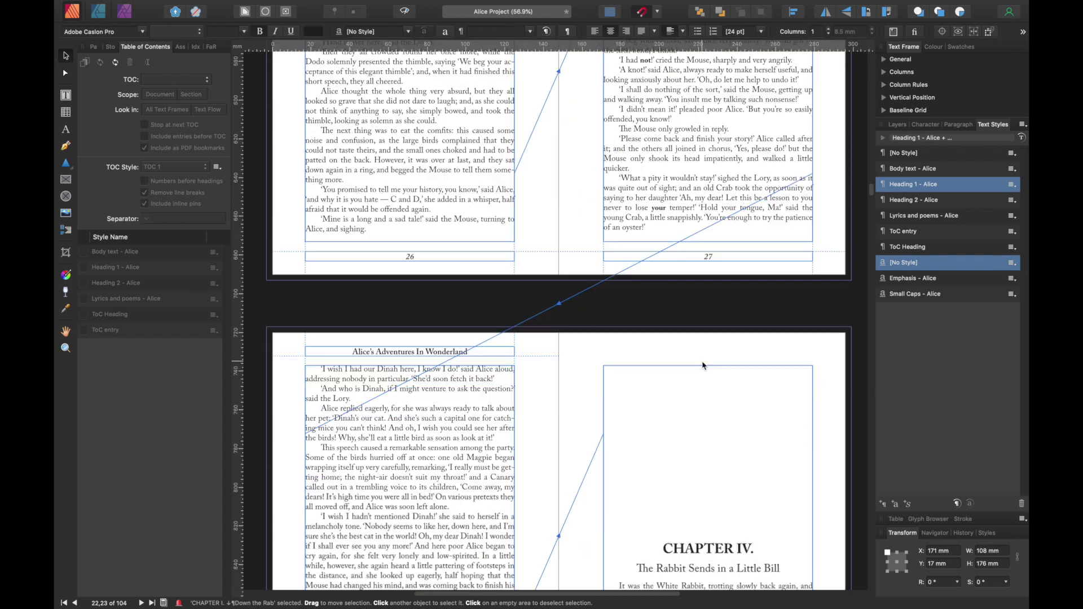
{"action": "scroll", "coordinate": [702, 365], "scroll_direction": "down", "scroll_amount": 3}
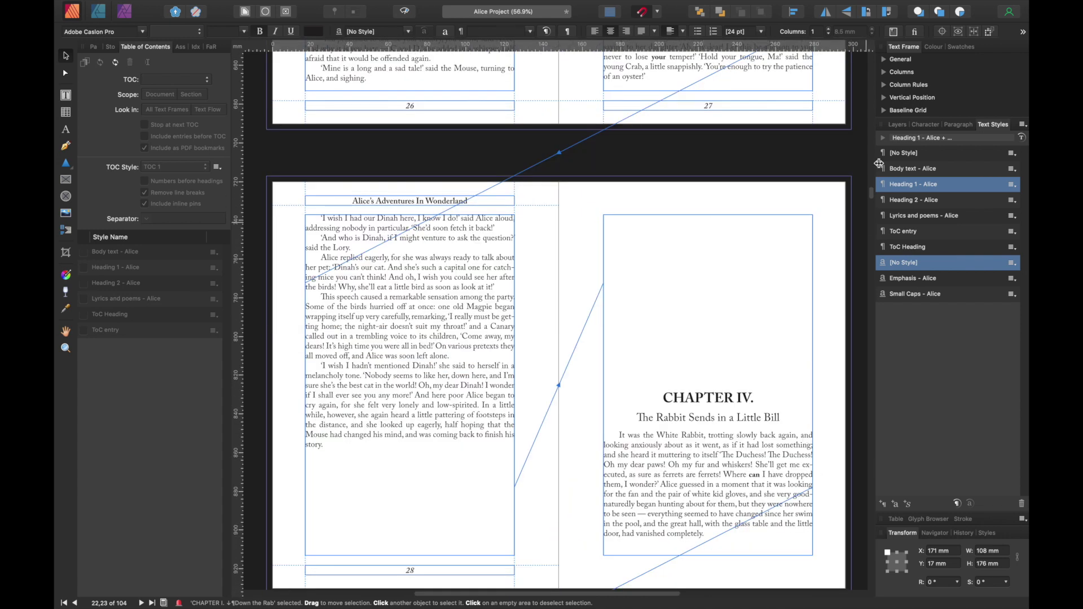
{"action": "left_click_drag", "start_coordinate": [872, 193], "coordinate": [882, 295]}
{"action": "scroll", "coordinate": [750, 296], "scroll_direction": "up", "scroll_amount": 5}
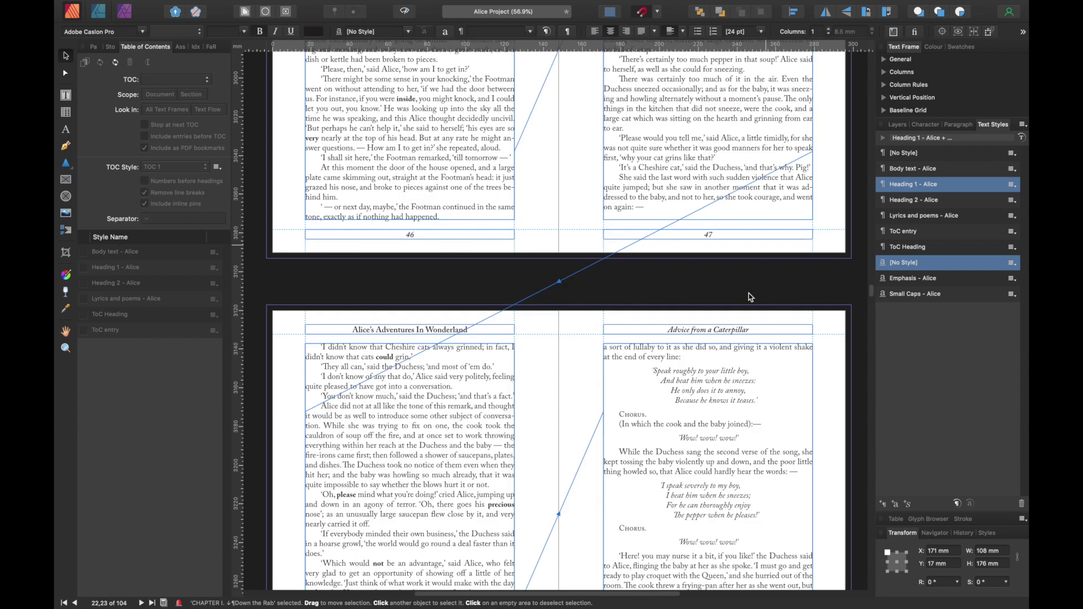
{"action": "scroll", "coordinate": [694, 386], "scroll_direction": "down", "scroll_amount": 3}
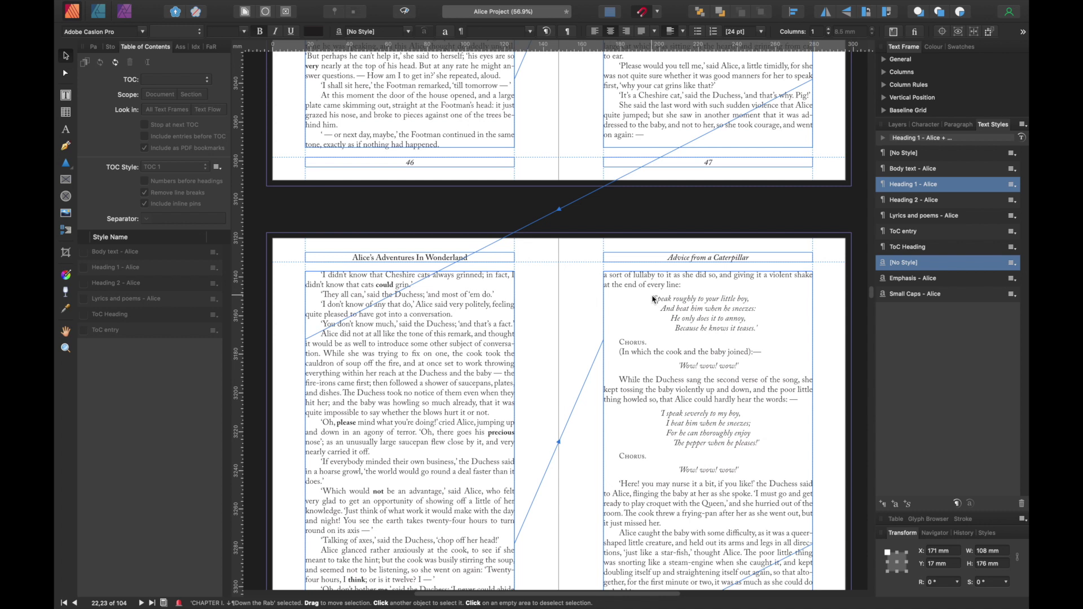
{"action": "left_click_drag", "start_coordinate": [664, 308], "coordinate": [647, 301]}
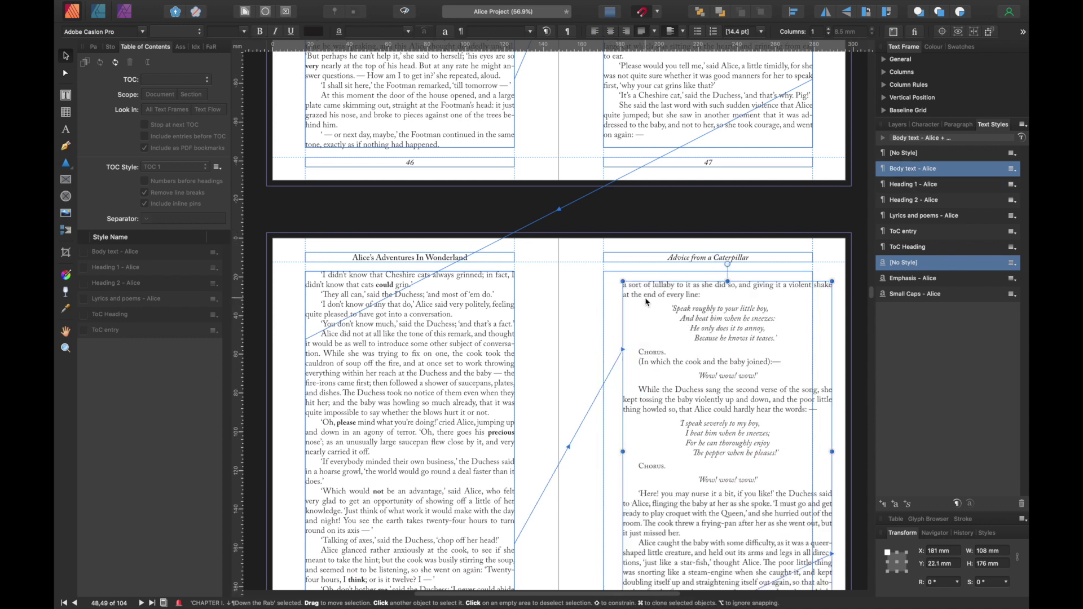
{"action": "key", "text": "super+z"}
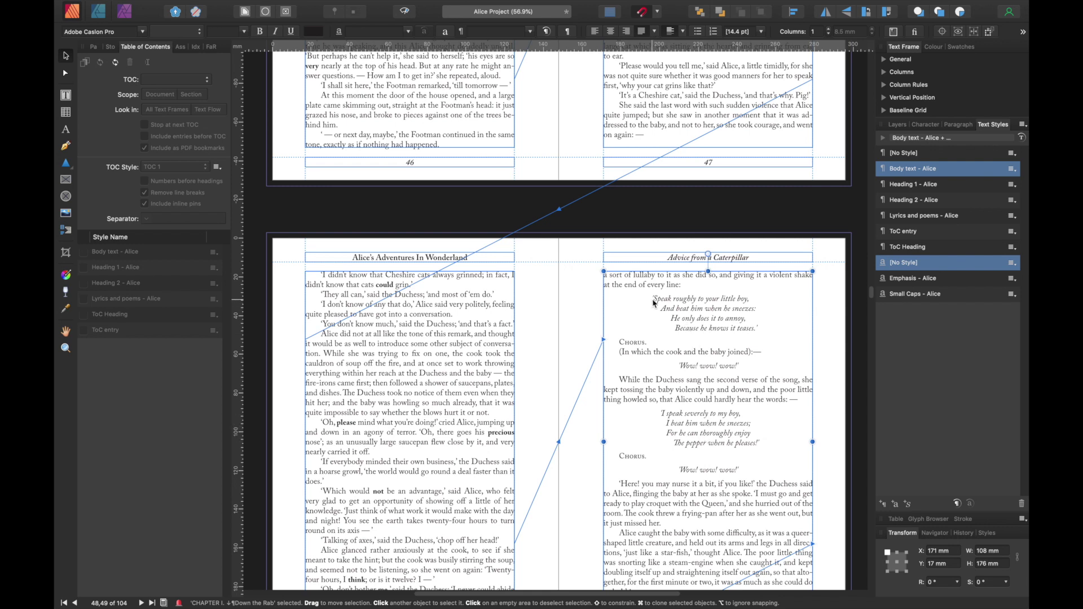
Scroll through the chapter pages, then return to the Table of Contents on page 5.
{"action": "scroll", "coordinate": [768, 364], "scroll_direction": "down", "scroll_amount": 2}
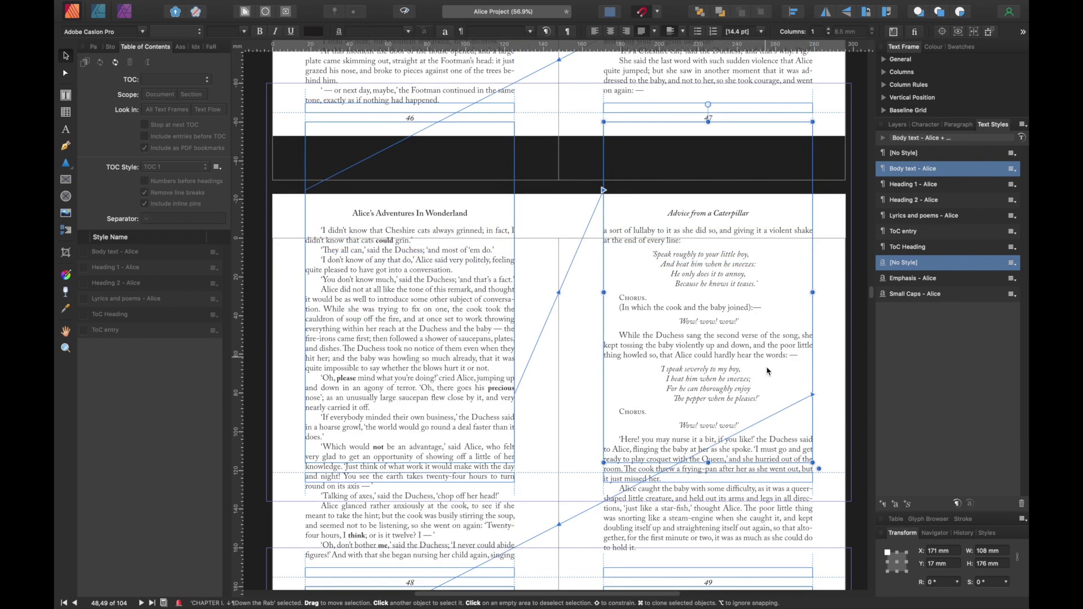
{"action": "scroll", "coordinate": [769, 371], "scroll_direction": "down", "scroll_amount": 10}
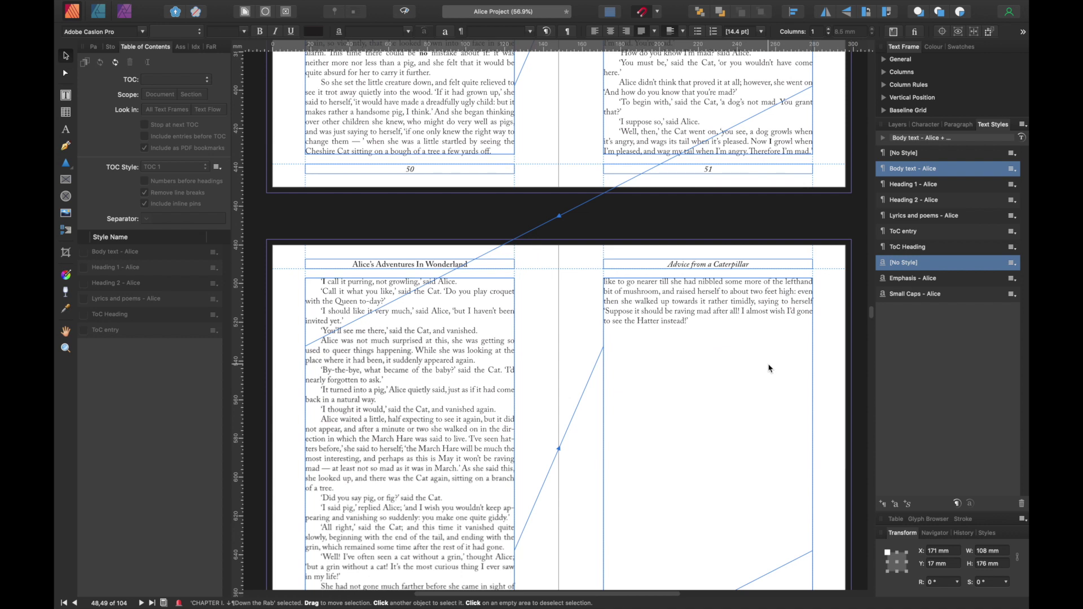
{"action": "scroll", "coordinate": [768, 369], "scroll_direction": "down", "scroll_amount": 8}
{"action": "scroll", "coordinate": [772, 366], "scroll_direction": "up", "scroll_amount": 5}
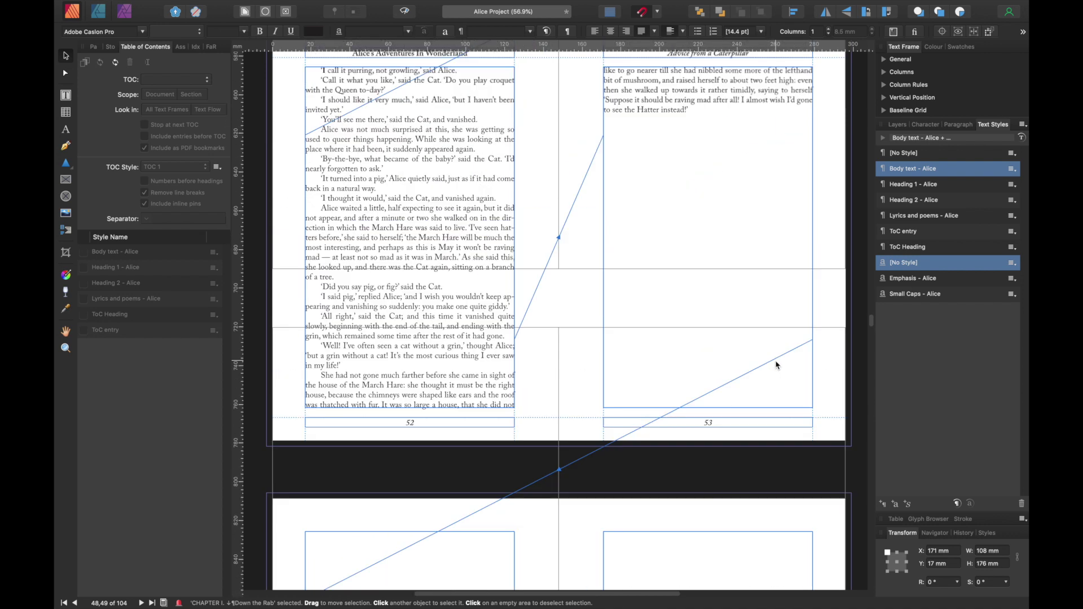
{"action": "scroll", "coordinate": [776, 365], "scroll_direction": "down", "scroll_amount": 8}
{"action": "scroll", "coordinate": [778, 364], "scroll_direction": "down", "scroll_amount": 9}
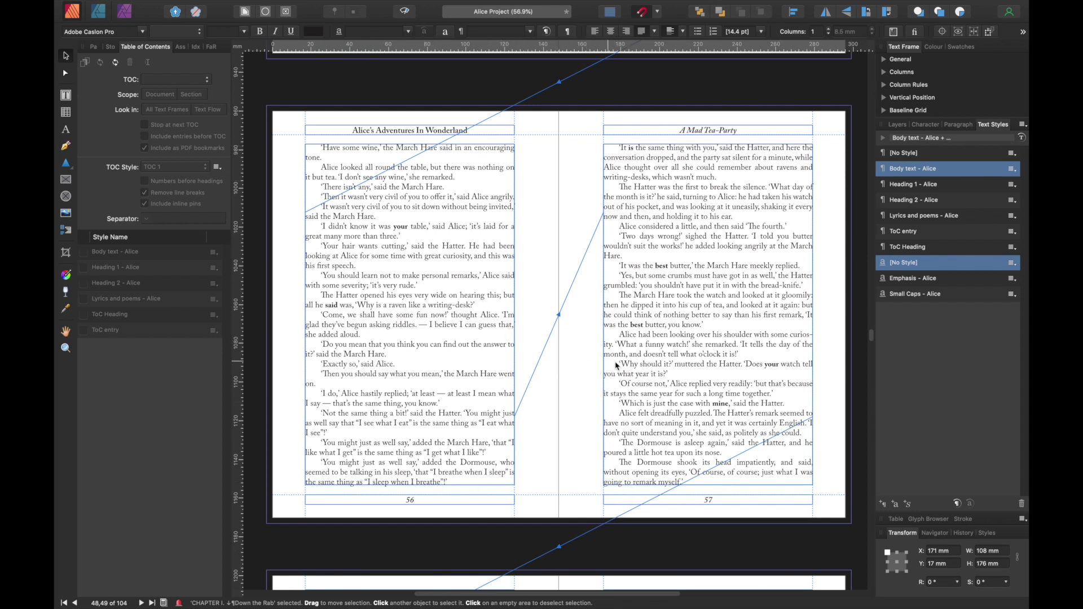
{"action": "scroll", "coordinate": [469, 429], "scroll_direction": "down", "scroll_amount": 15}
{"action": "scroll", "coordinate": [465, 451], "scroll_direction": "down", "scroll_amount": 5}
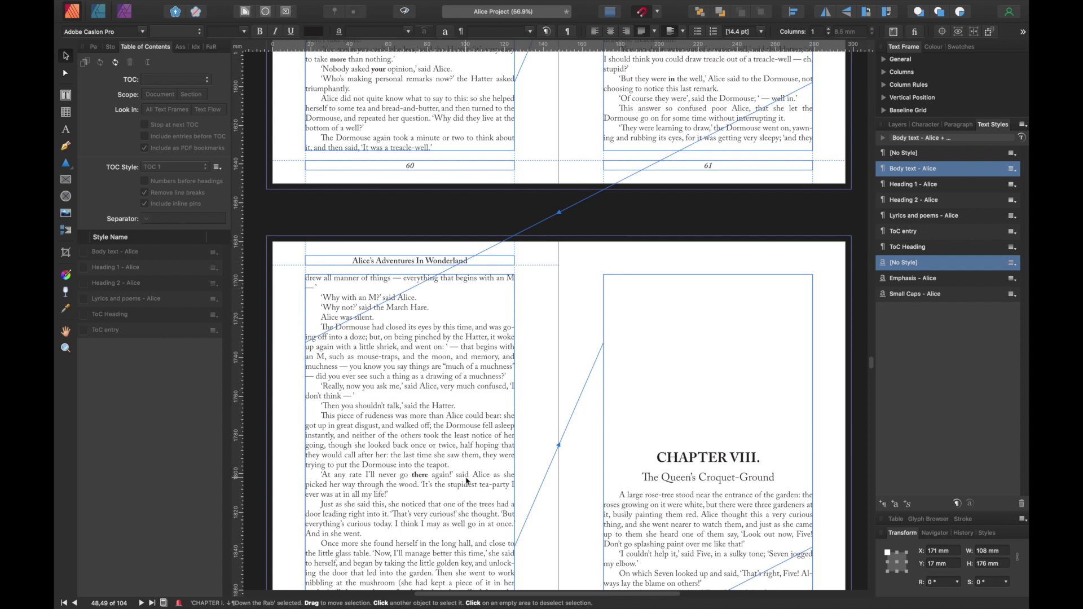
{"action": "scroll", "coordinate": [464, 488], "scroll_direction": "down", "scroll_amount": 7}
{"action": "scroll", "coordinate": [461, 497], "scroll_direction": "down", "scroll_amount": 6}
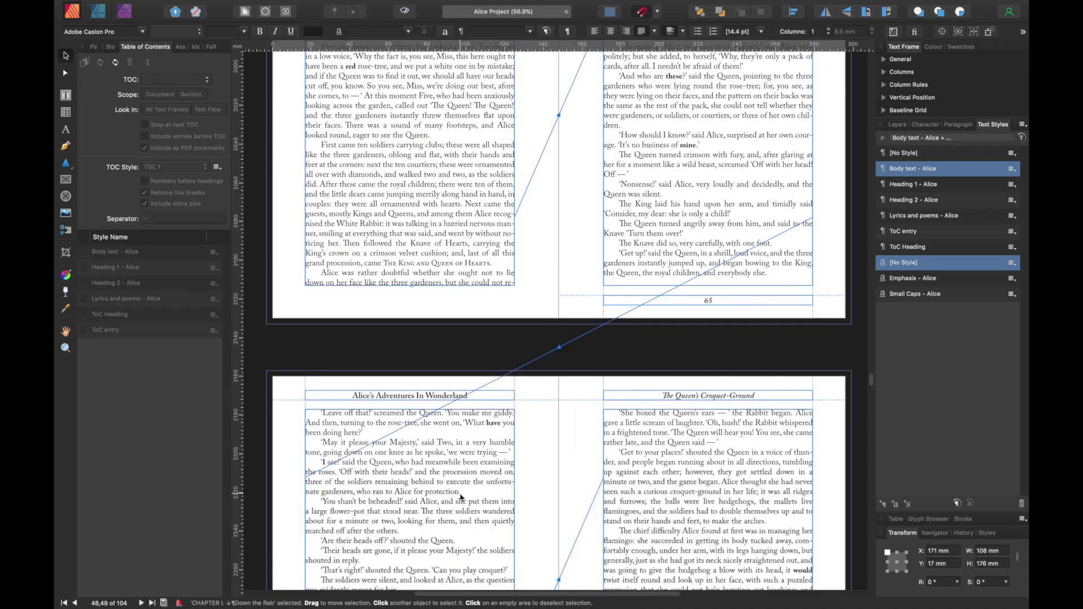
{"action": "scroll", "coordinate": [461, 496], "scroll_direction": "down", "scroll_amount": 7}
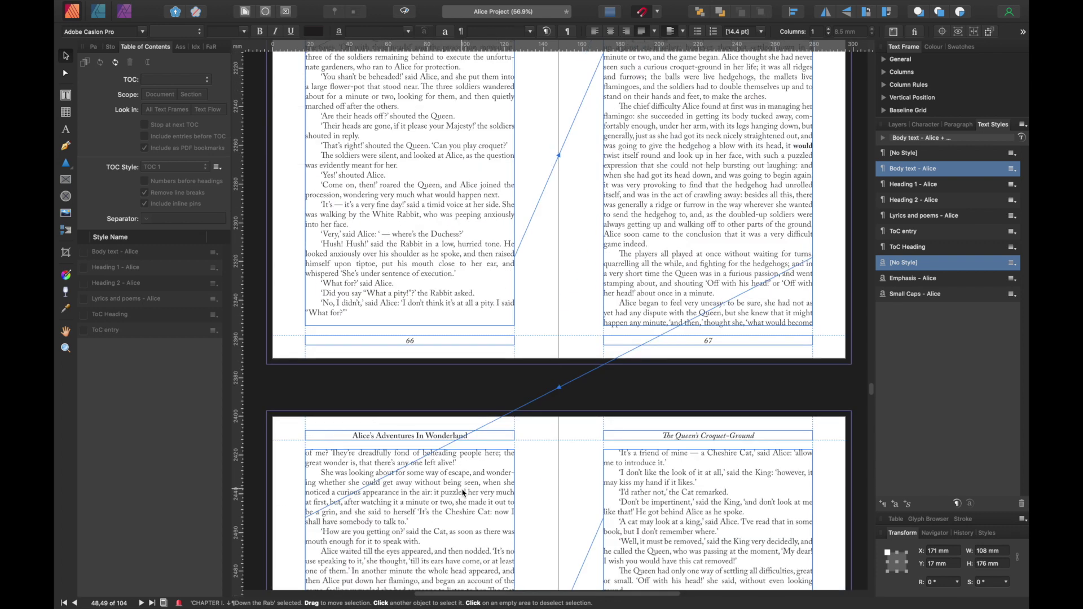
{"action": "scroll", "coordinate": [464, 491], "scroll_direction": "up", "scroll_amount": 5}
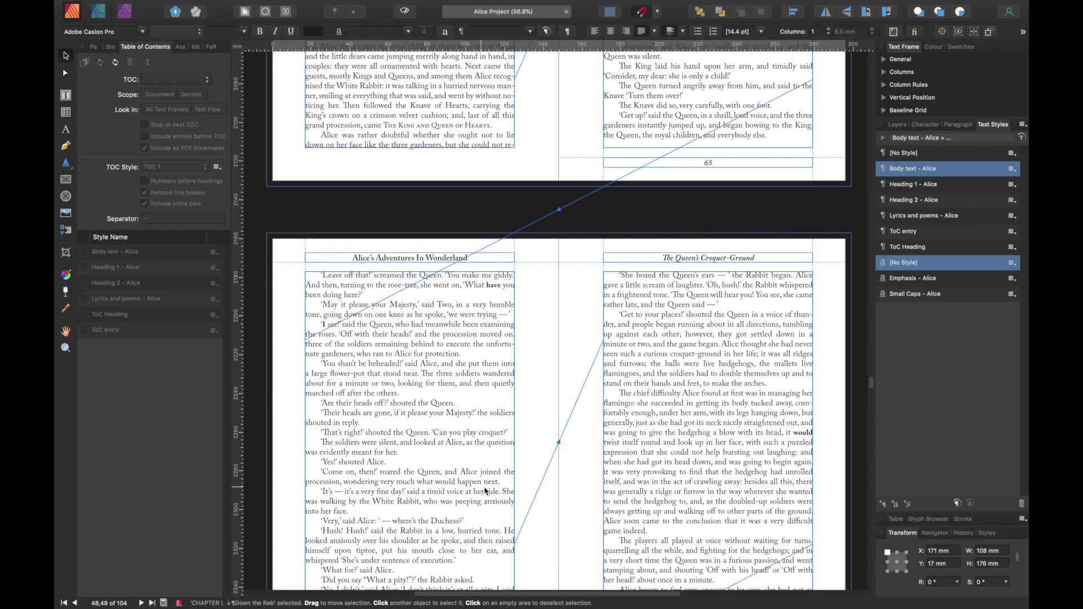
{"action": "scroll", "coordinate": [484, 491], "scroll_direction": "up", "scroll_amount": 20}
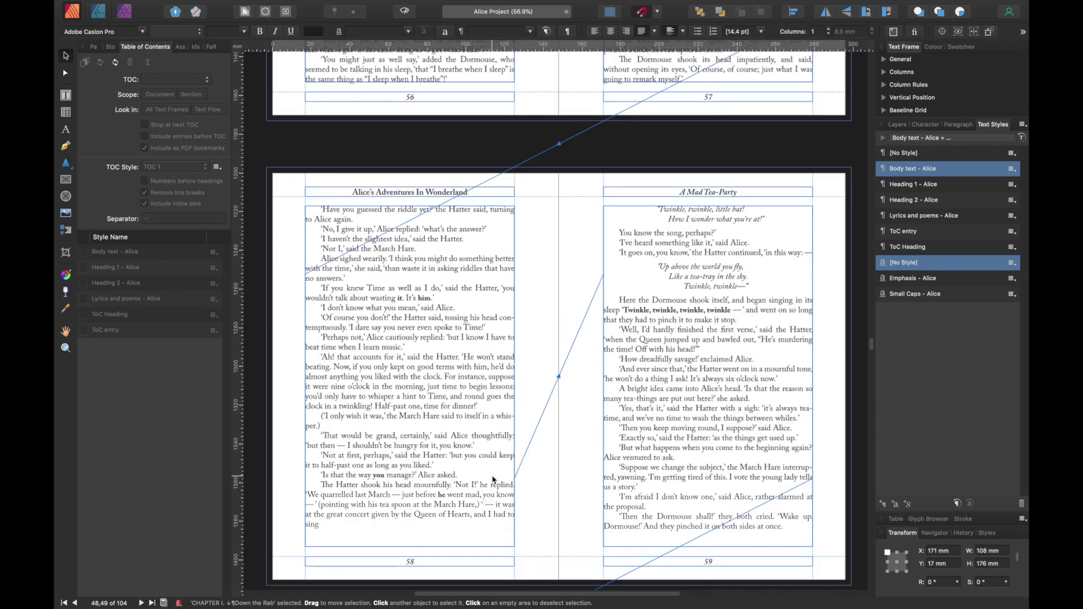
{"action": "scroll", "coordinate": [492, 480], "scroll_direction": "up", "scroll_amount": 20}
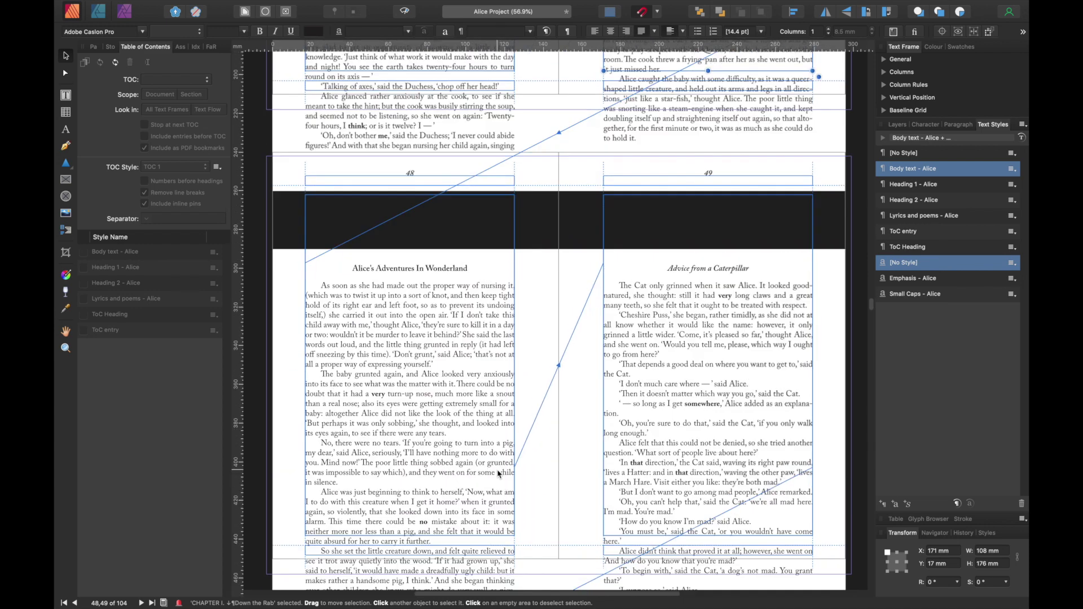
{"action": "scroll", "coordinate": [499, 474], "scroll_direction": "up", "scroll_amount": 6}
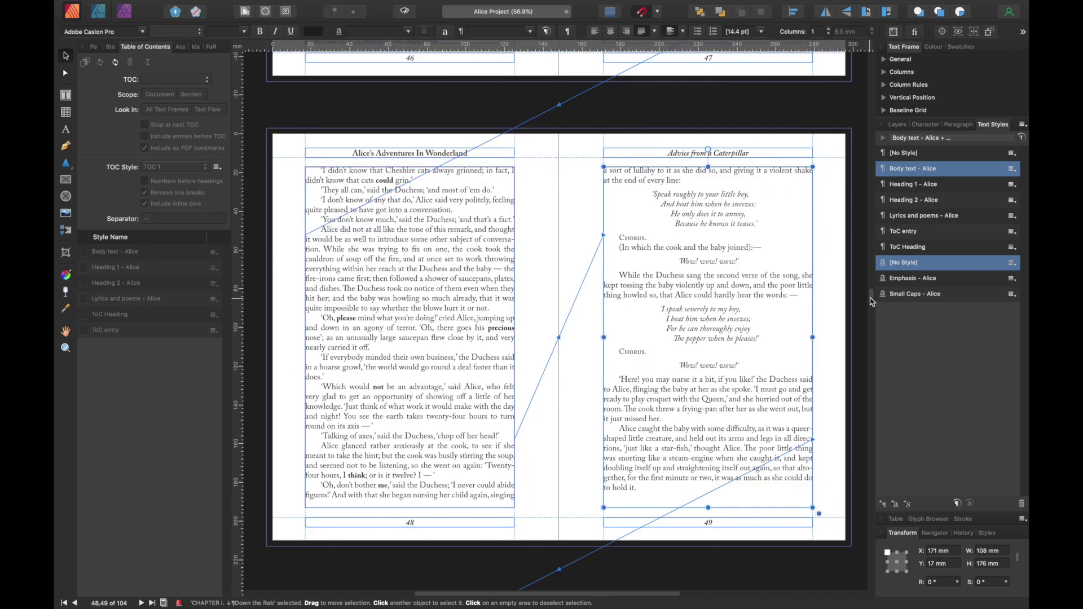
{"action": "left_click_drag", "start_coordinate": [871, 301], "coordinate": [894, 77]}
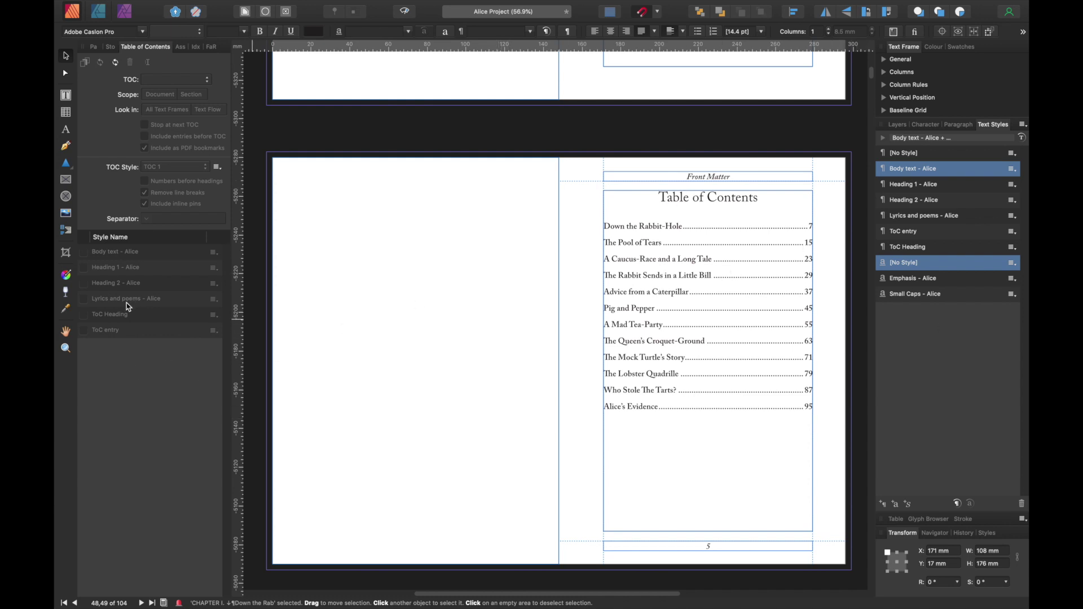
Clear Master A from the pages 4–5 spread, removing the Front Matter header and page number.
{"action": "left_click", "coordinate": [97, 48]}
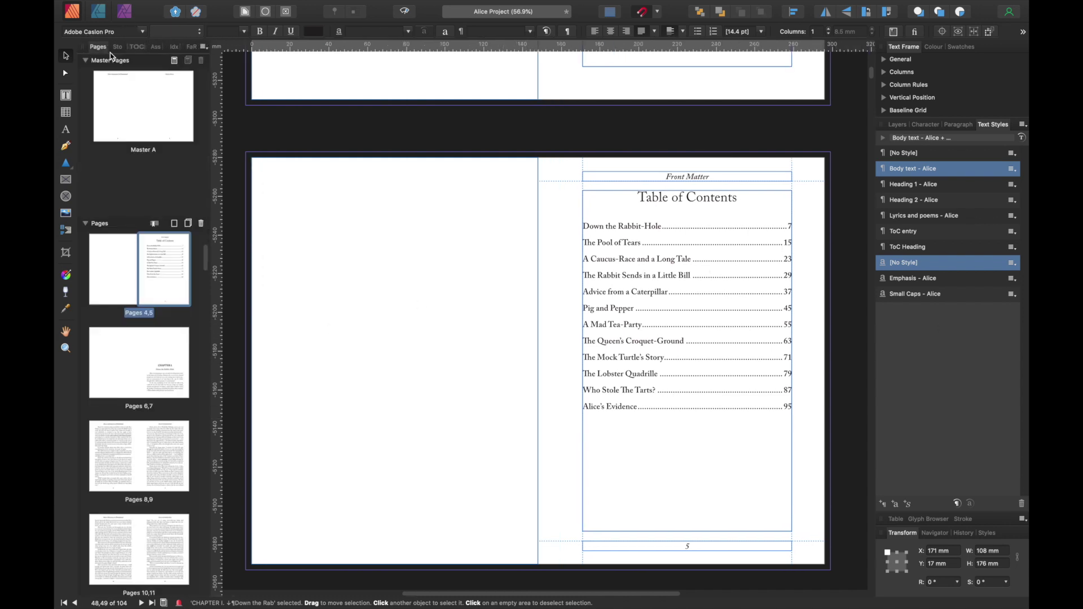
{"action": "right_click", "coordinate": [164, 266]}
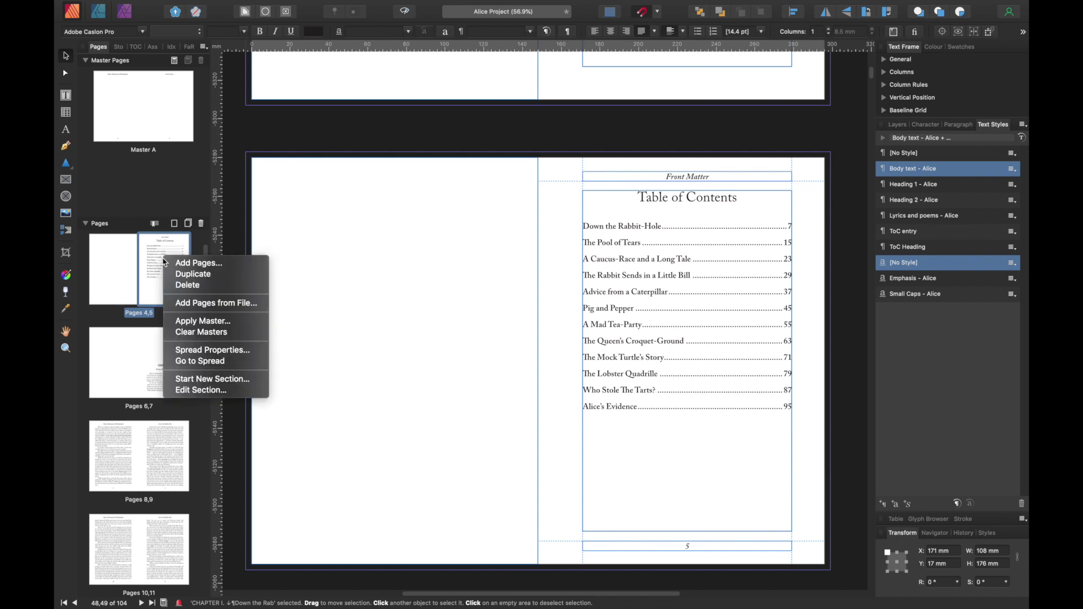
{"action": "left_click", "coordinate": [201, 333]}
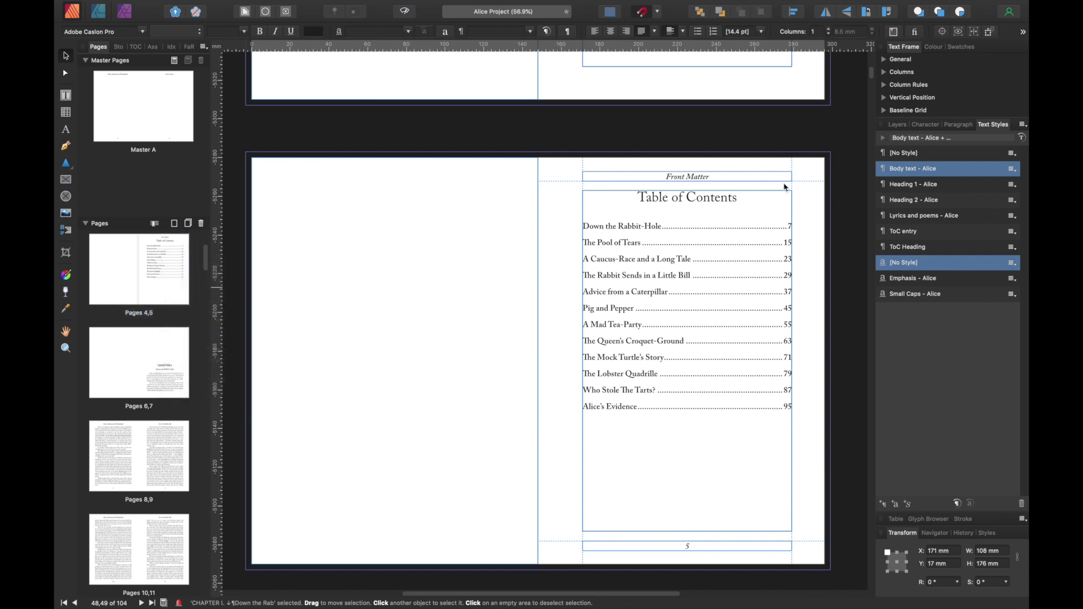
Deselect everything and scroll from the title page through the contents to Chapter I on page 7.
{"action": "left_click", "coordinate": [592, 125]}
{"action": "scroll", "coordinate": [688, 185], "scroll_direction": "up", "scroll_amount": 1}
{"action": "scroll", "coordinate": [687, 186], "scroll_direction": "up", "scroll_amount": 10}
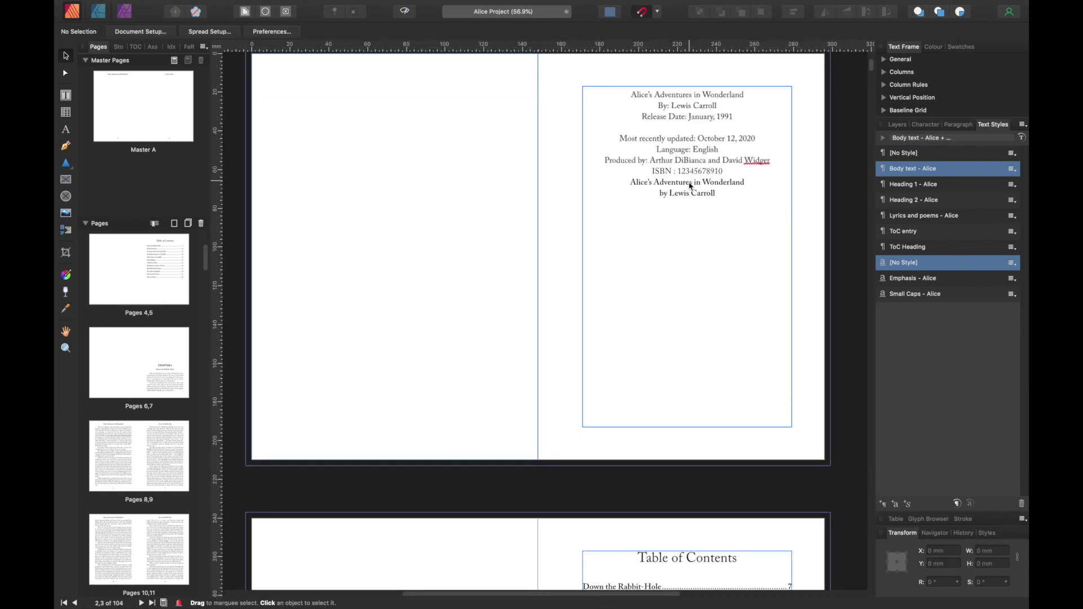
{"action": "scroll", "coordinate": [690, 126], "scroll_direction": "up", "scroll_amount": 15}
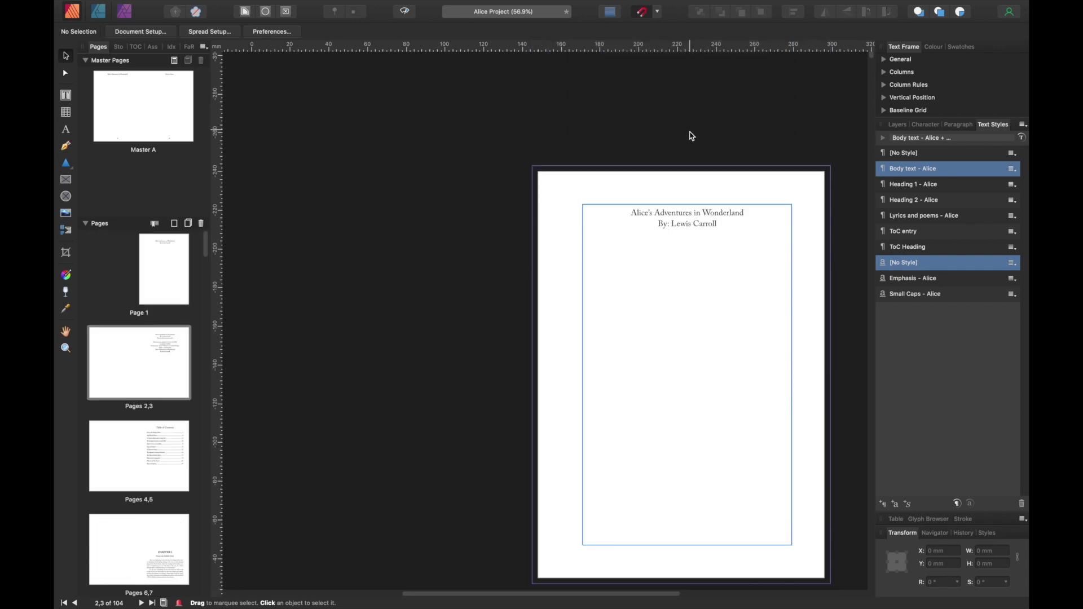
{"action": "scroll", "coordinate": [691, 170], "scroll_direction": "down", "scroll_amount": 5}
{"action": "scroll", "coordinate": [691, 202], "scroll_direction": "down", "scroll_amount": 20}
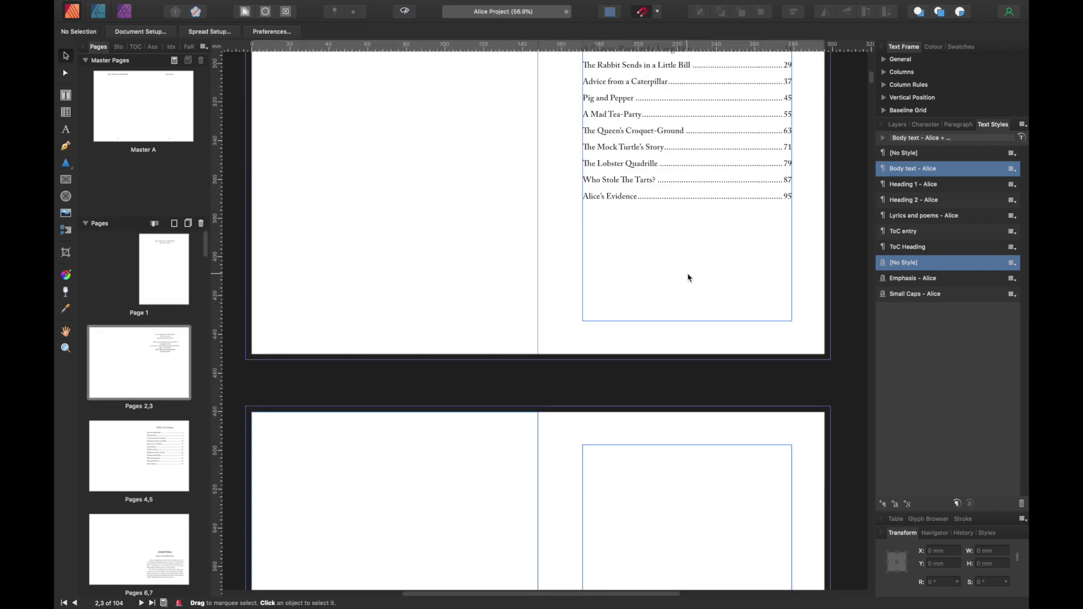
{"action": "scroll", "coordinate": [689, 316], "scroll_direction": "down", "scroll_amount": 5}
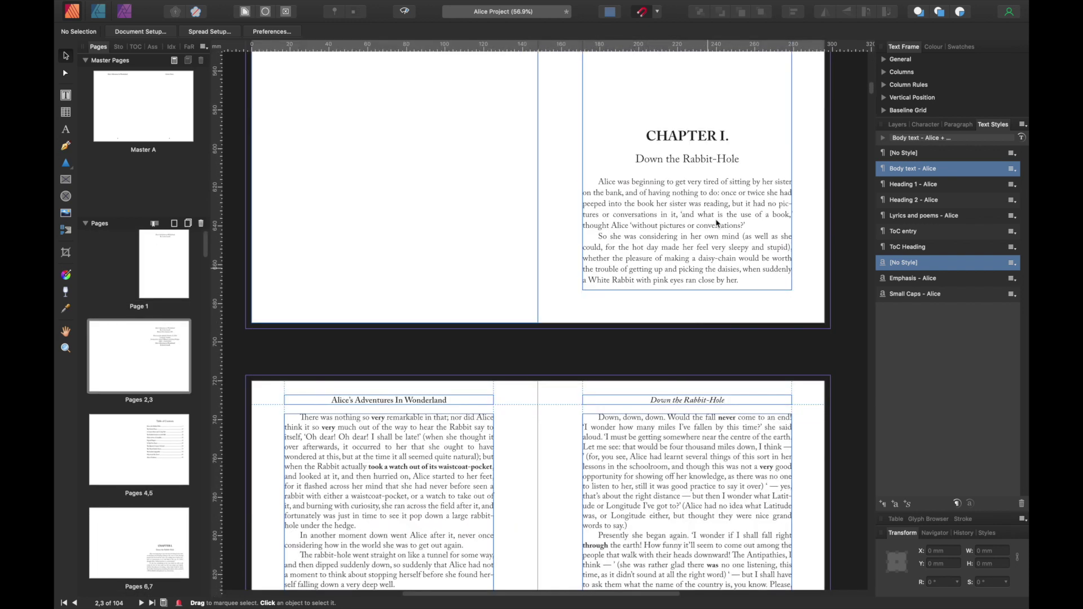
{"action": "scroll", "coordinate": [679, 402], "scroll_direction": "down", "scroll_amount": 10}
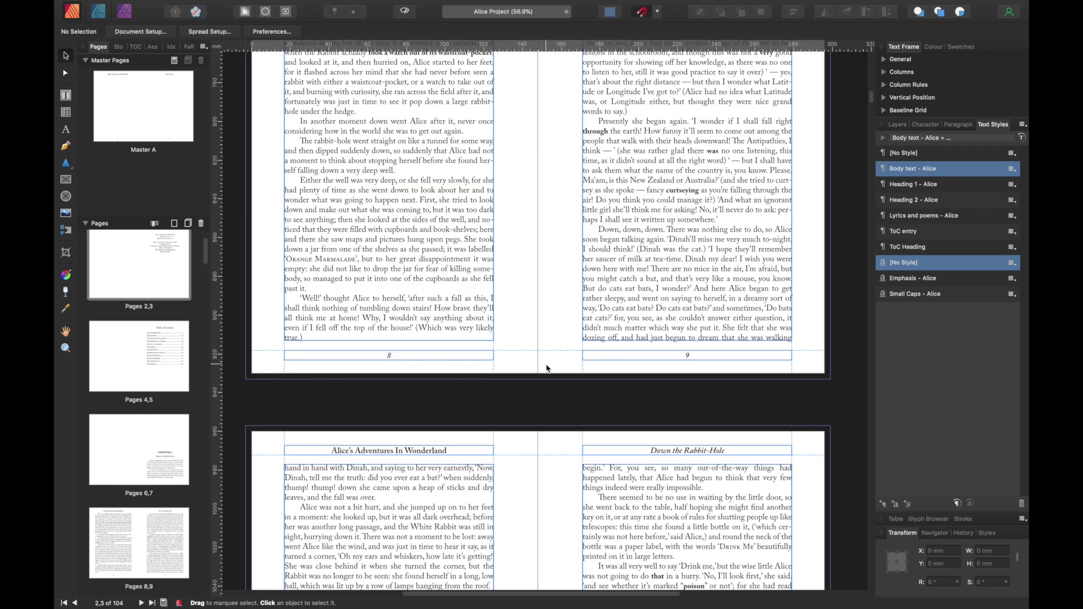
{"action": "scroll", "coordinate": [546, 369], "scroll_direction": "up", "scroll_amount": 14}
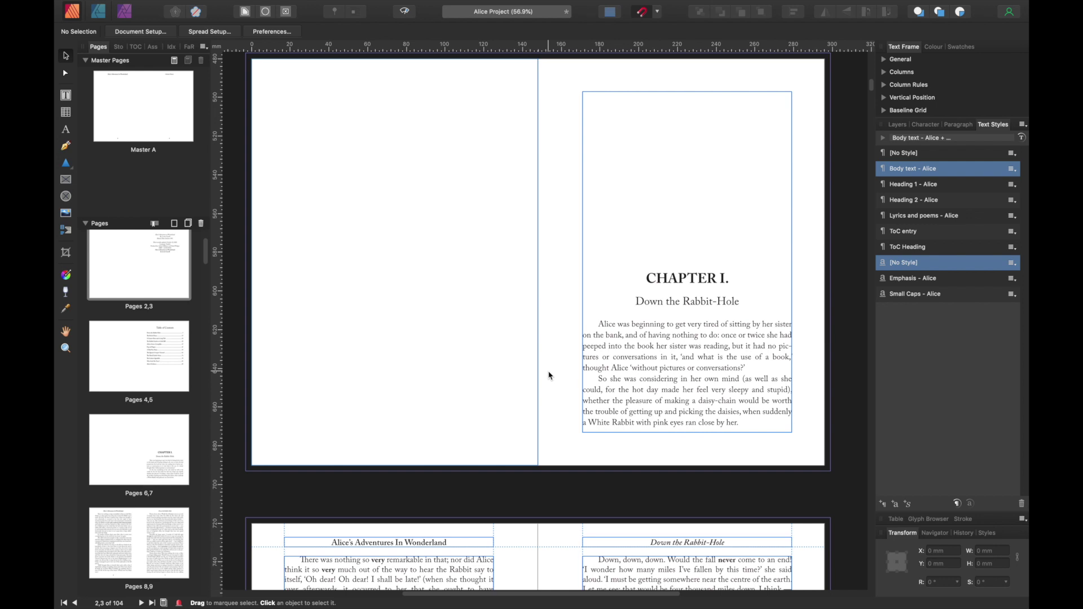